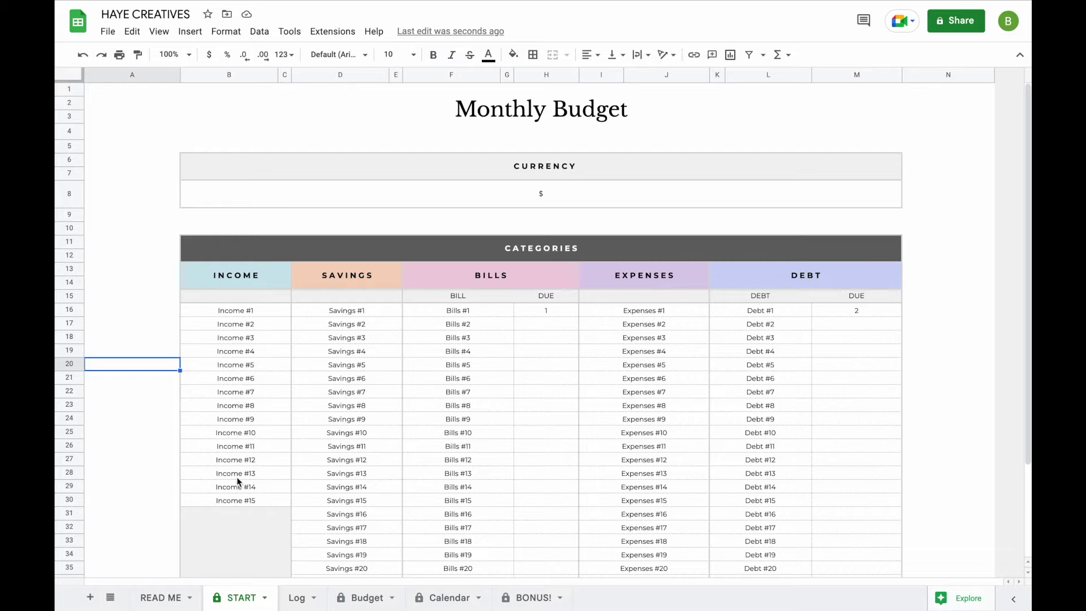
# Look through the Log, Budget, Calendar and BONUS! sheets of the monthly budget
pyautogui.click(298, 598)
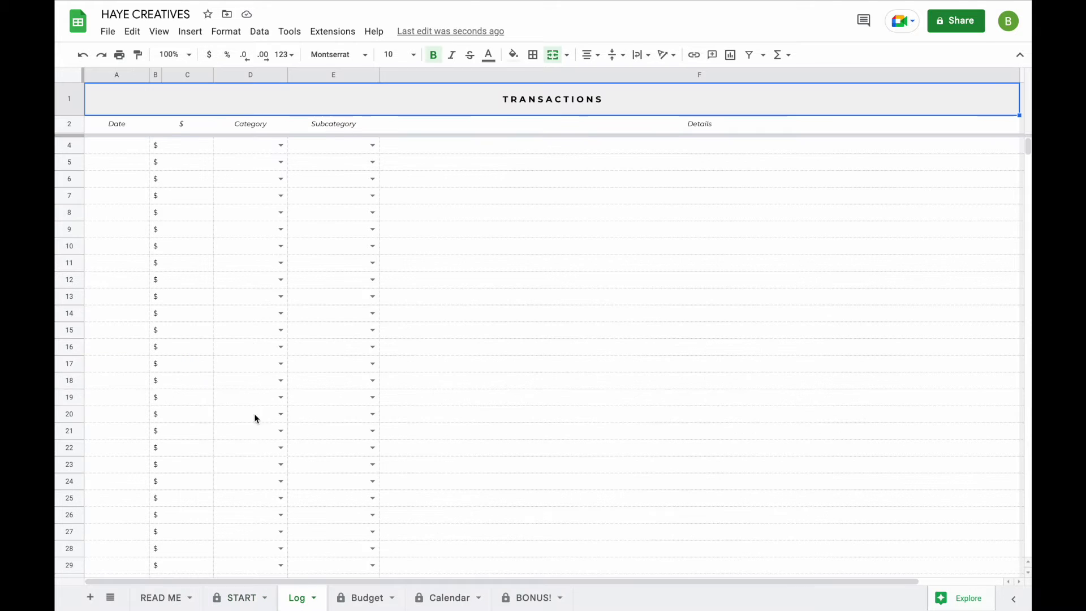
pyautogui.click(367, 597)
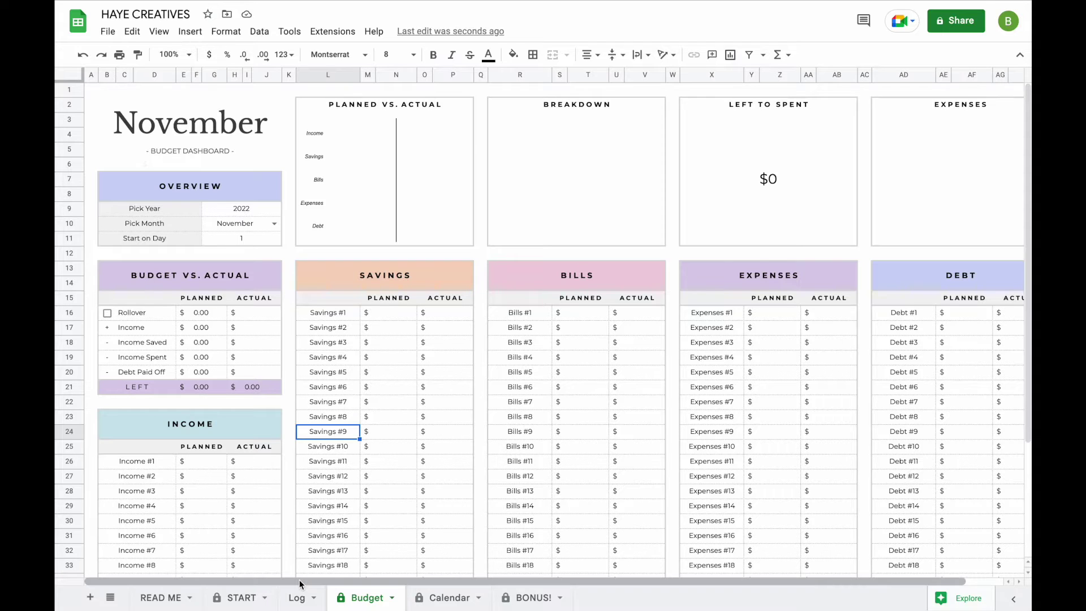
pyautogui.click(437, 597)
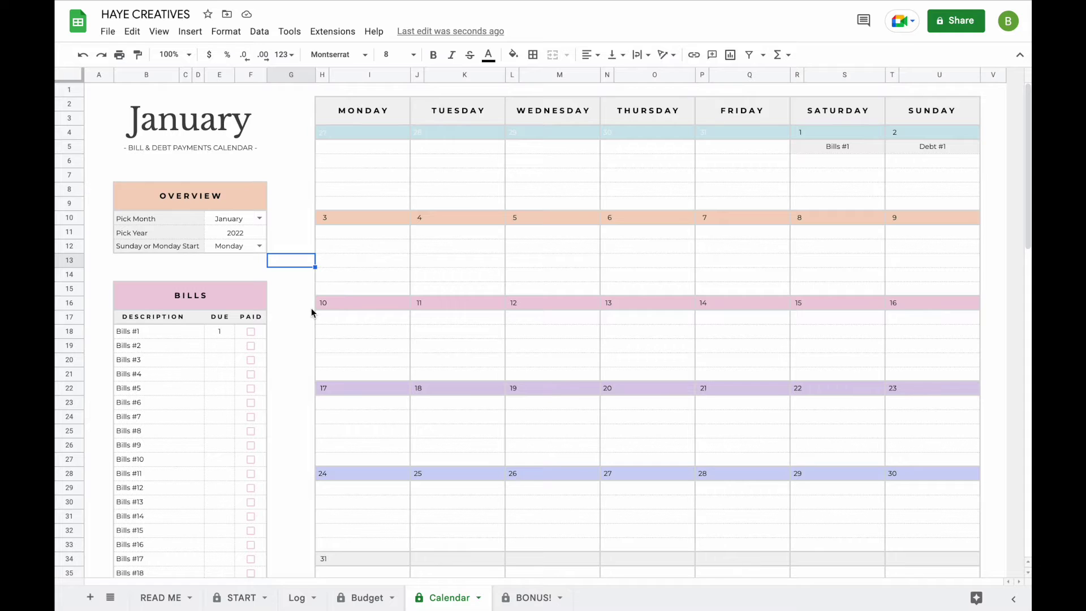
pyautogui.click(527, 599)
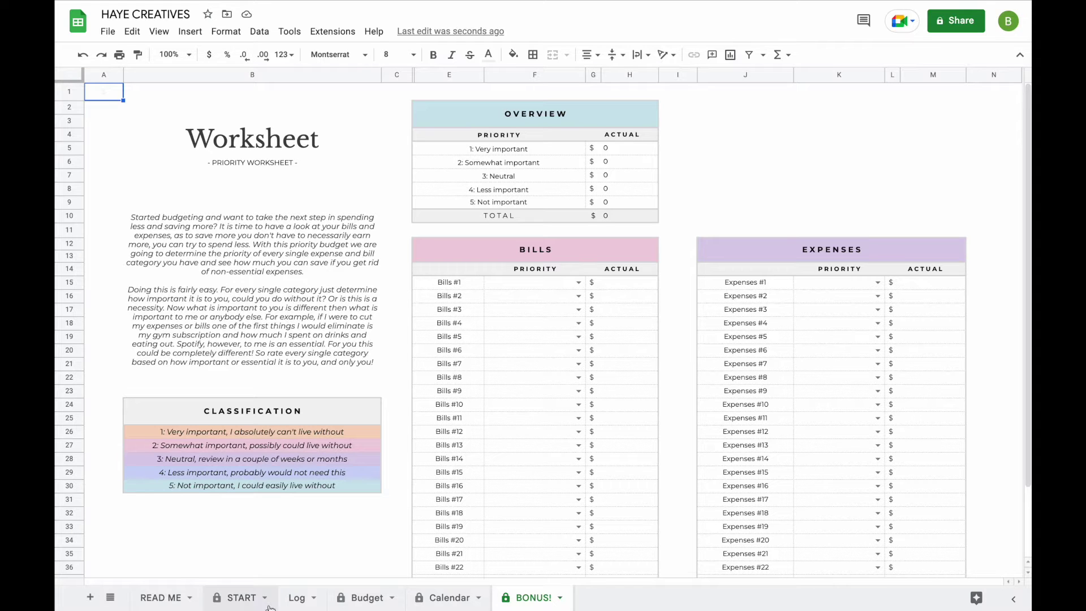
# Set the currency on the START sheet to €
pyautogui.click(240, 598)
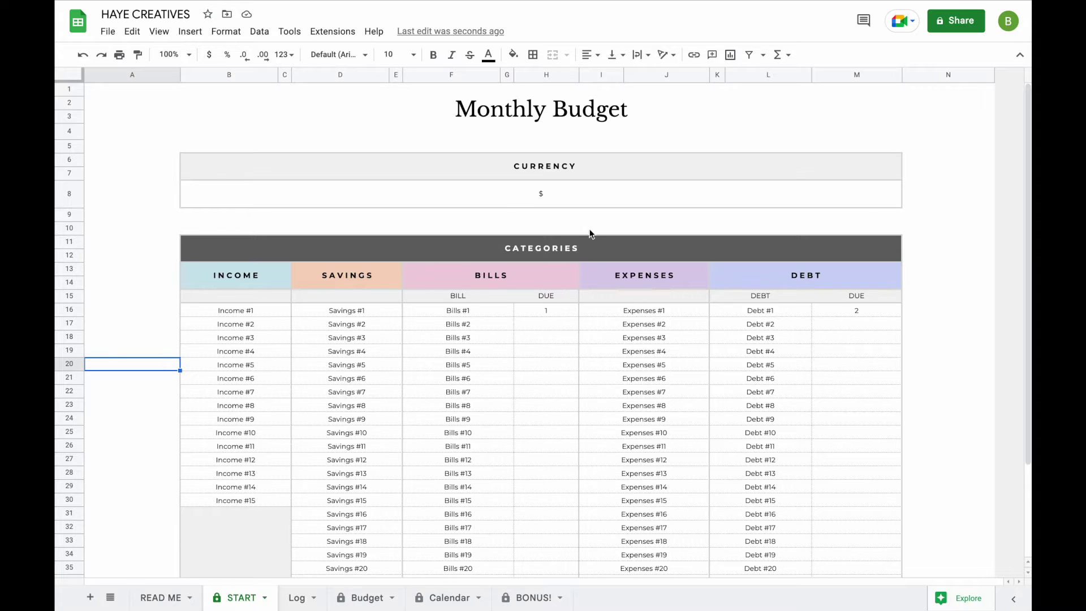
pyautogui.doubleClick(553, 196)
pyautogui.press('BackSpace')
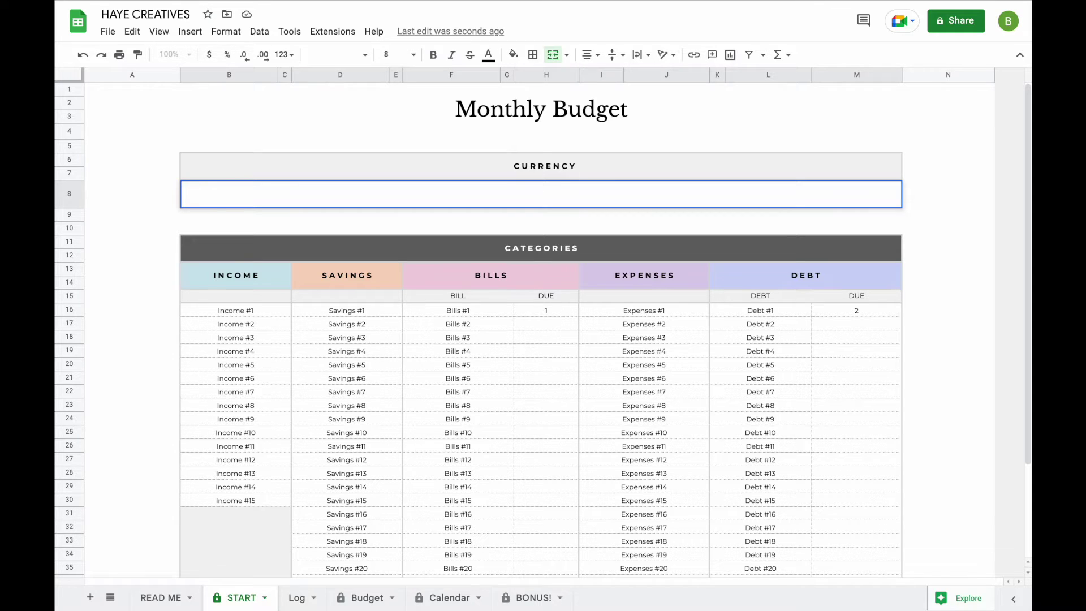
pyautogui.write('€')
pyautogui.press('Return')
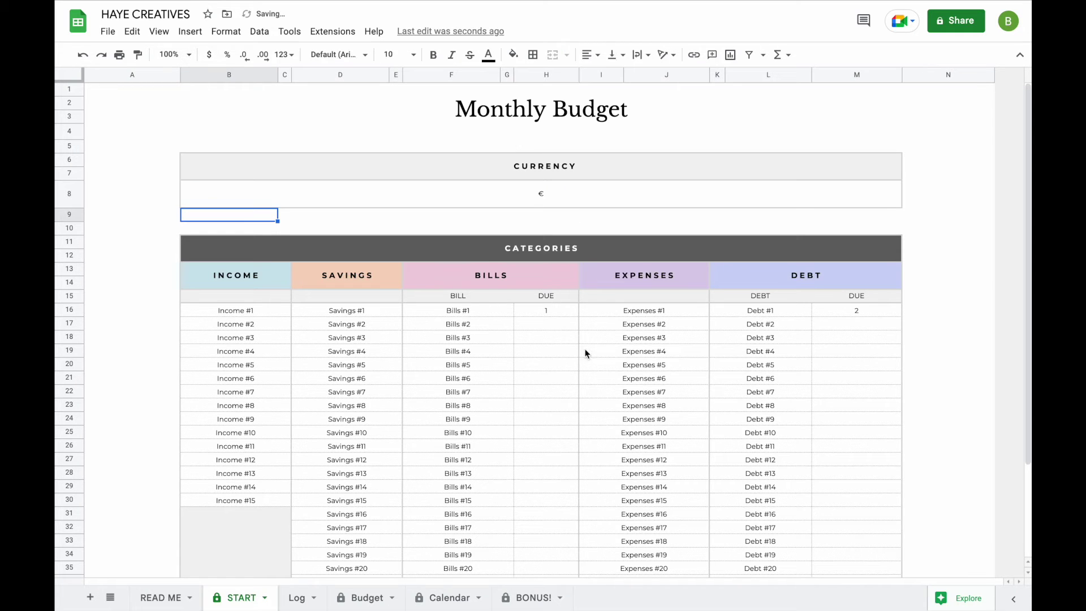
# Check the currency symbol on the Log and Budget sheets and return to the START sheet
pyautogui.click(298, 598)
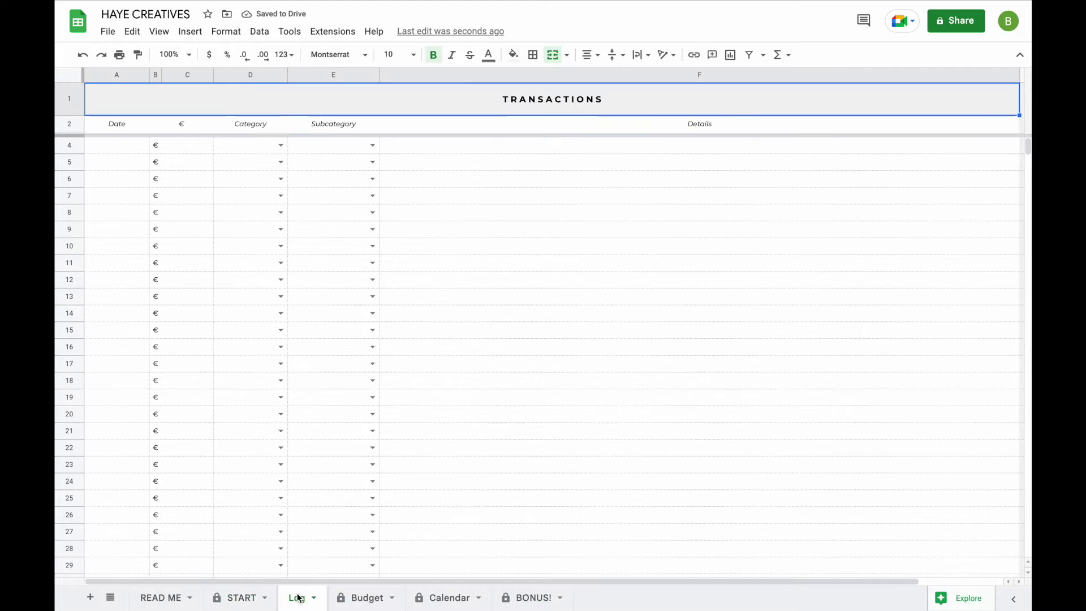
pyautogui.click(367, 598)
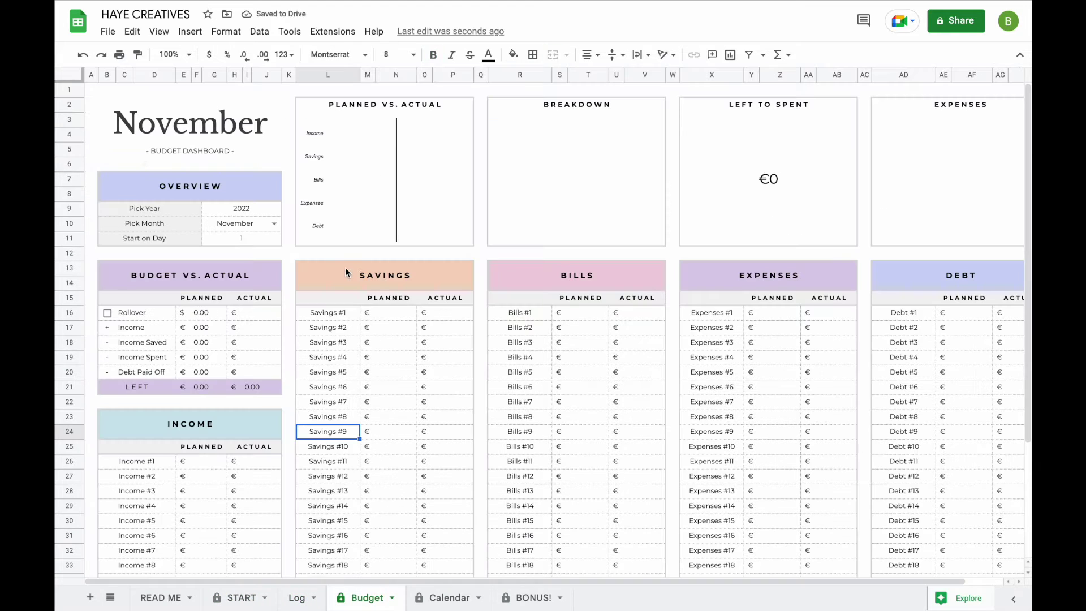
pyautogui.click(240, 598)
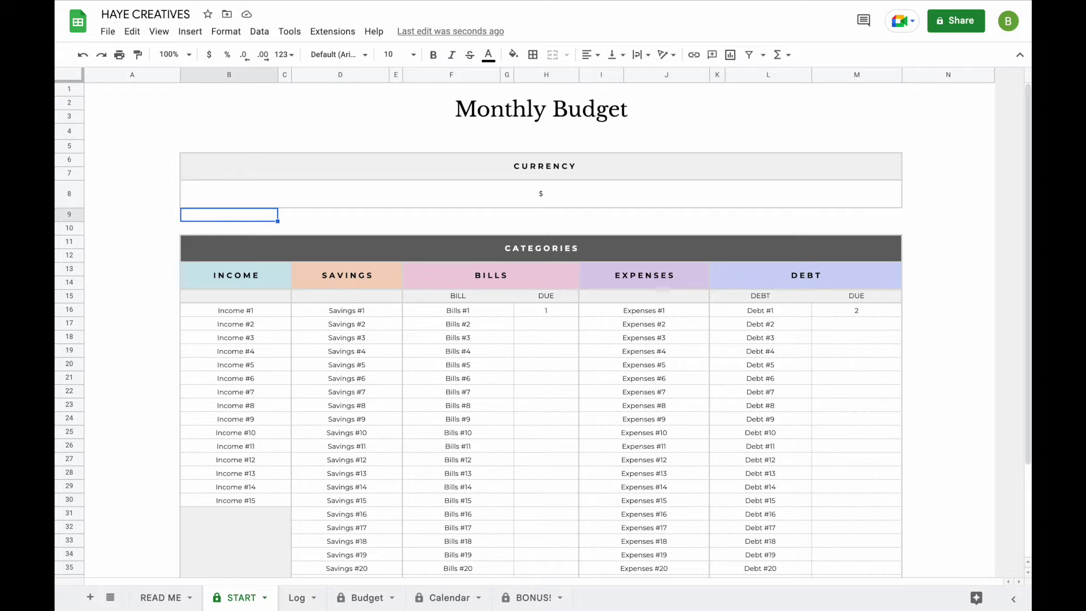
# Rename the first income category as Paycheck and clear the placeholder names Income #2 through Income #15
pyautogui.scroll(-3, 496, 297)
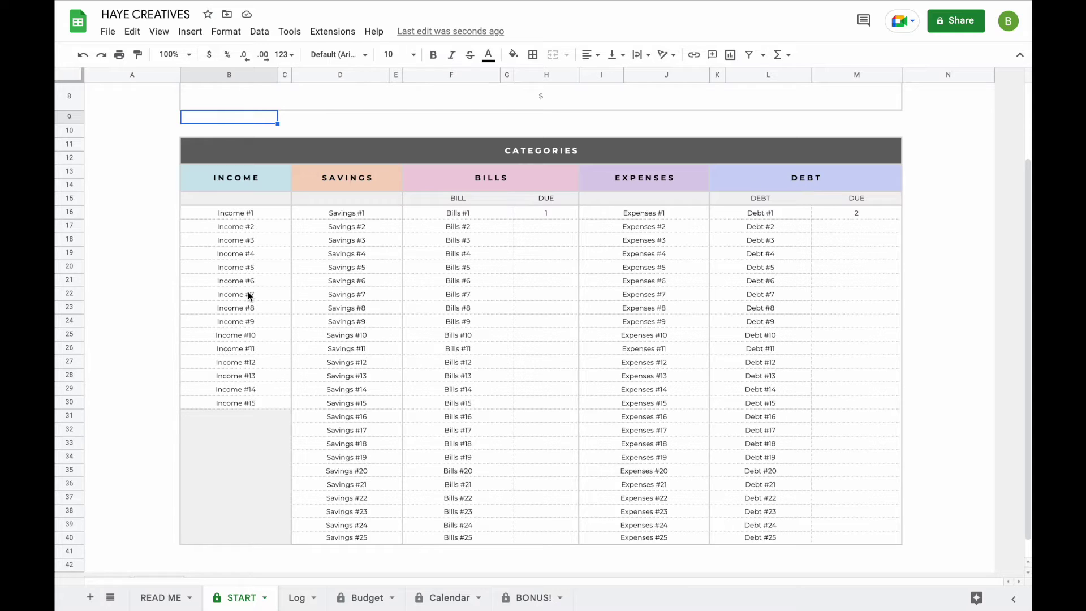
pyautogui.doubleClick(259, 211)
pyautogui.press('BackSpace')
pyautogui.press('BackSpace')
pyautogui.press('BackSpace')
pyautogui.press('BackSpace')
pyautogui.press('BackSpace')
pyautogui.press('BackSpace')
pyautogui.press('BackSpace')
pyautogui.press('BackSpace')
pyautogui.press('BackSpace')
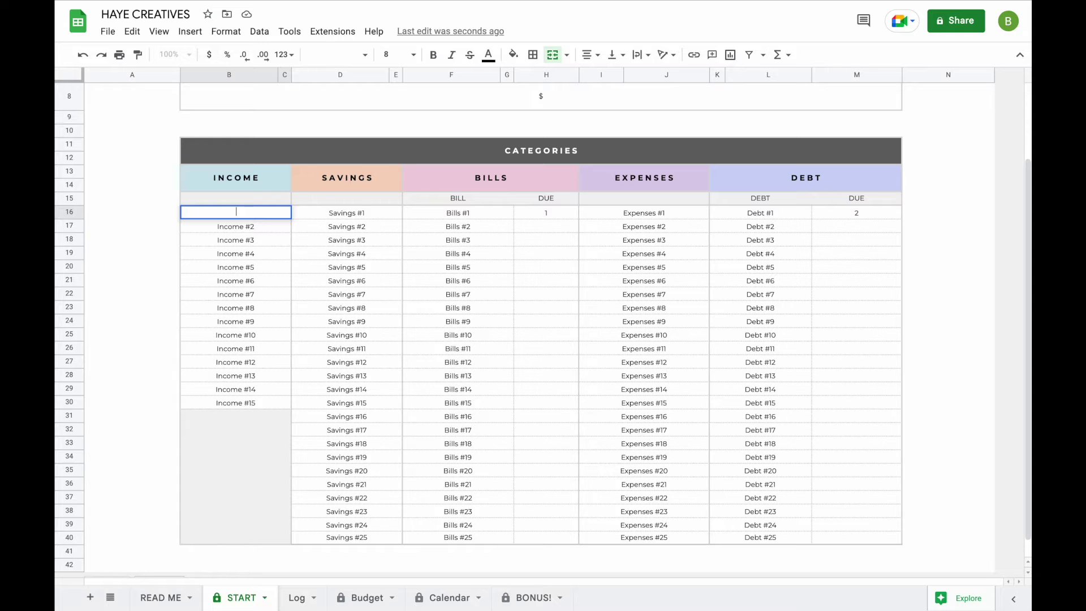
pyautogui.write('Paycheck')
pyautogui.press('Return')
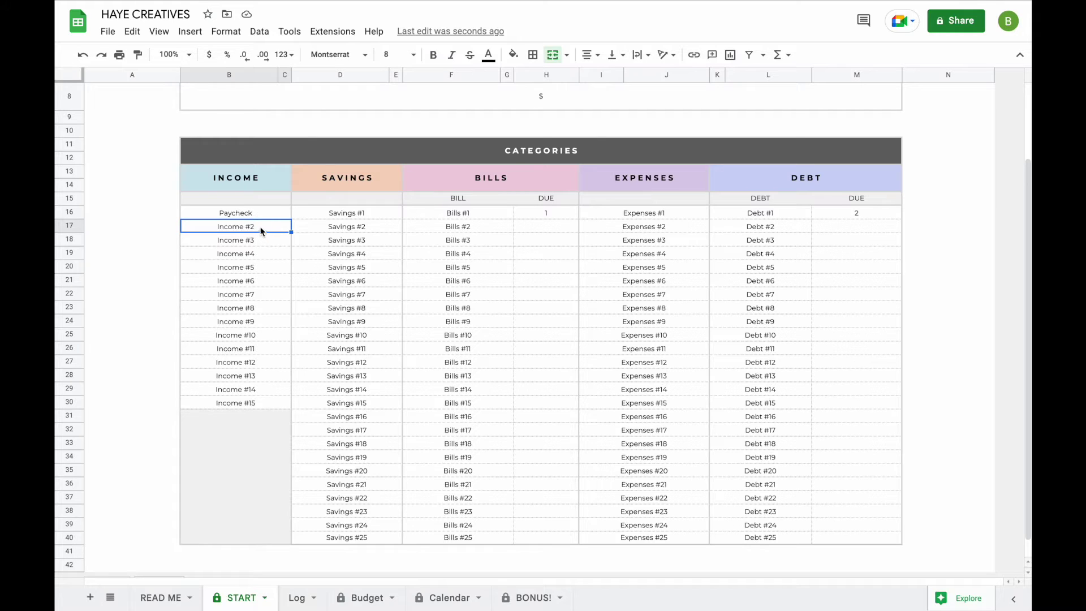
pyautogui.keyDown('shift'); pyautogui.click(265, 402); pyautogui.keyUp('shift')
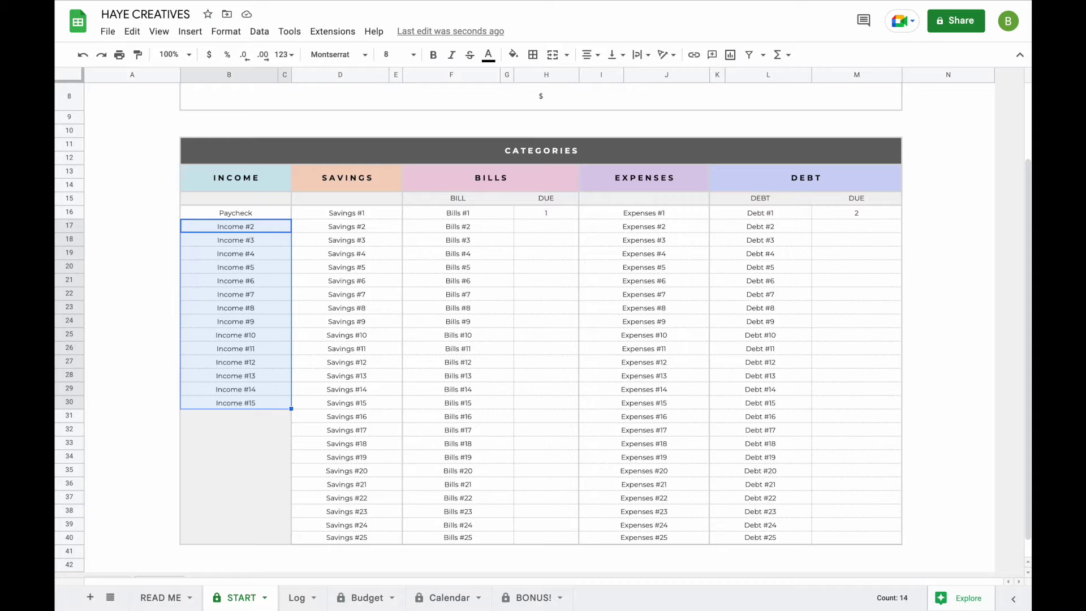
pyautogui.press('Delete')
# Enter the income categories Bonus, Gifts and Paycheck #2, and the savings categories Car, Vacation, Holiday and Wedding
pyautogui.click(250, 215)
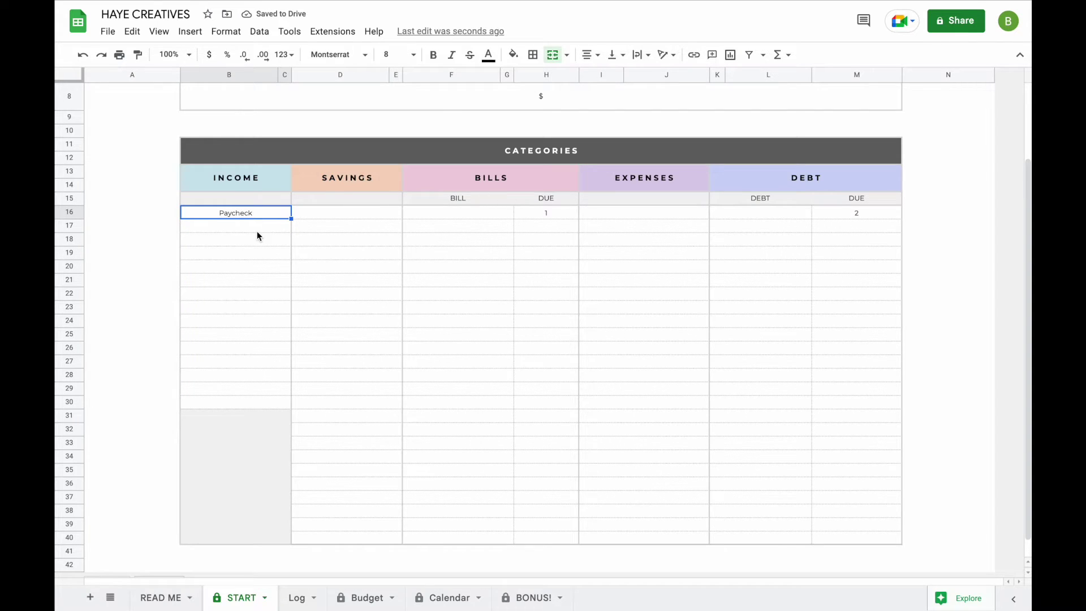
pyautogui.press('Return')
pyautogui.write('Bonus Gifts Paycheck #2')
pyautogui.click(346, 213)
pyautogui.write('Car Vacation Holiday Wedding')
# Enter the bills Rent, Electricity, Gas, Internet and Gym, and the expenses Groceries, Food & Drinks, Fuel, Beauty and Entertainment
pyautogui.click(458, 213)
pyautogui.write('Rent Electricity Gas Internet Gym')
pyautogui.click(644, 213)
pyautogui.write('Groceries Food & Drinks Fuel Beauty Entertainment')
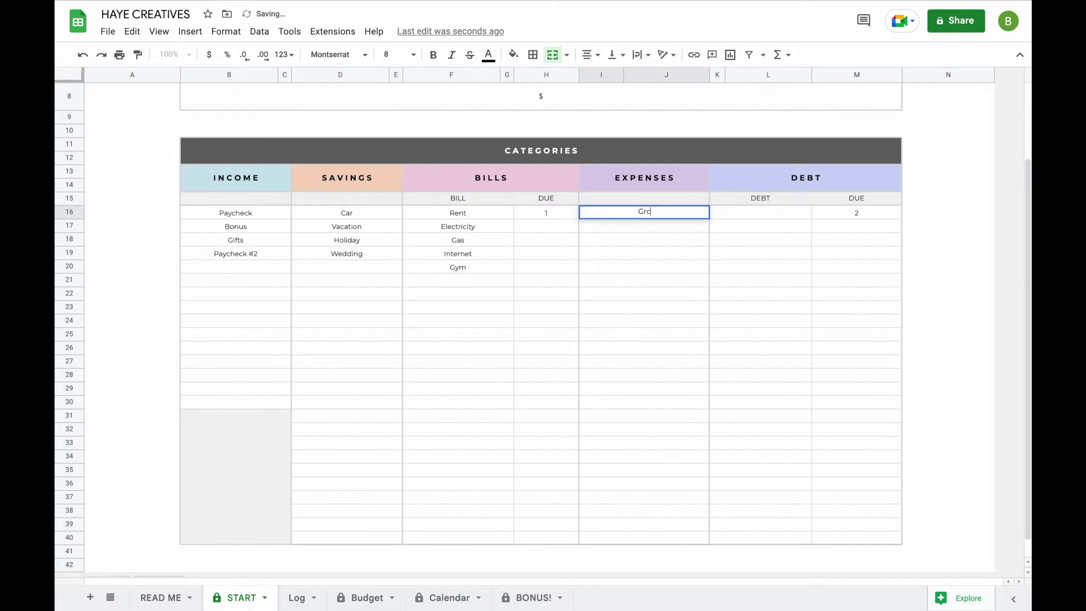
# Enter Credit Card #1 as the first debt and fill the series down to Credit Card #5
pyautogui.click(760, 212)
pyautogui.write('Credit Card #1')
pyautogui.moveTo(811, 218); pyautogui.dragTo(809, 268)
pyautogui.click(752, 294)
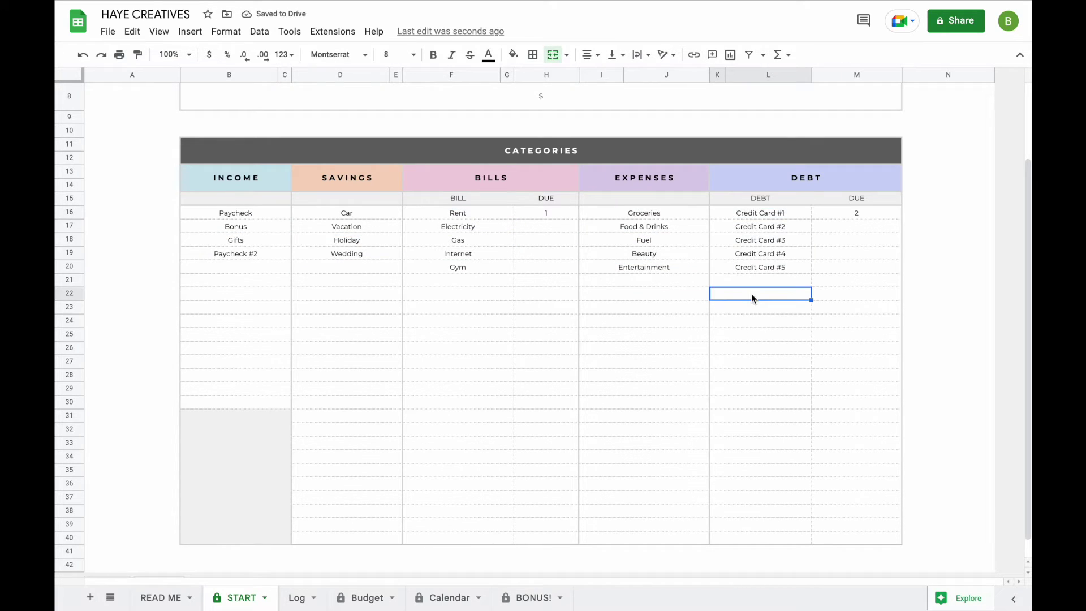
# Set the first transaction's category on the Log sheet to Income and open its list of subcategories
pyautogui.click(299, 597)
pyautogui.click(281, 146)
pyautogui.click(272, 164)
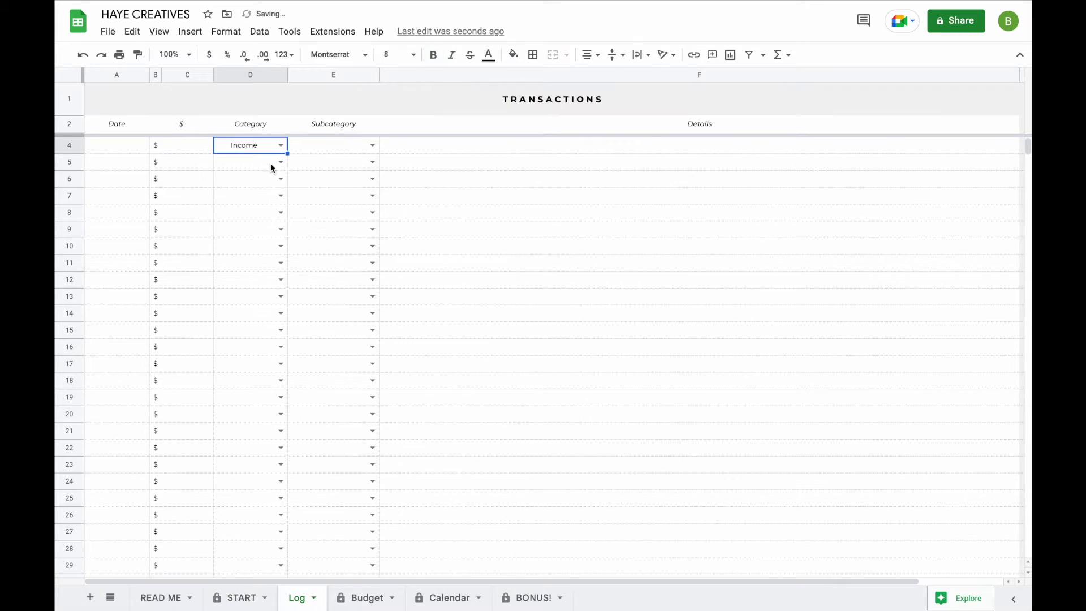
pyautogui.click(372, 145)
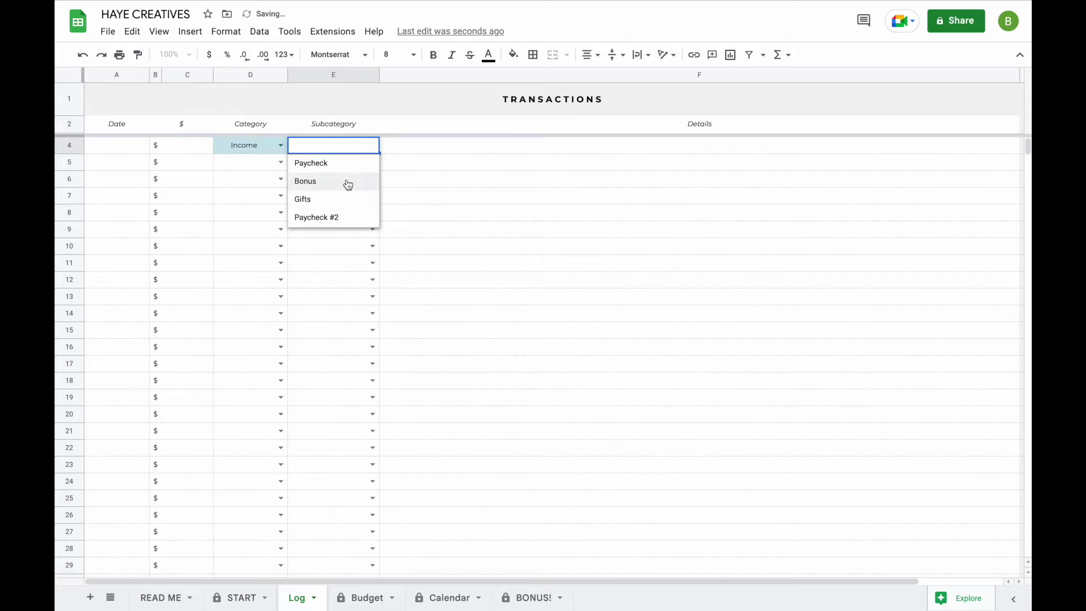
# Check the category names on the Budget sheet, the due column on START, and the payments on the Calendar sheet
pyautogui.click(360, 602)
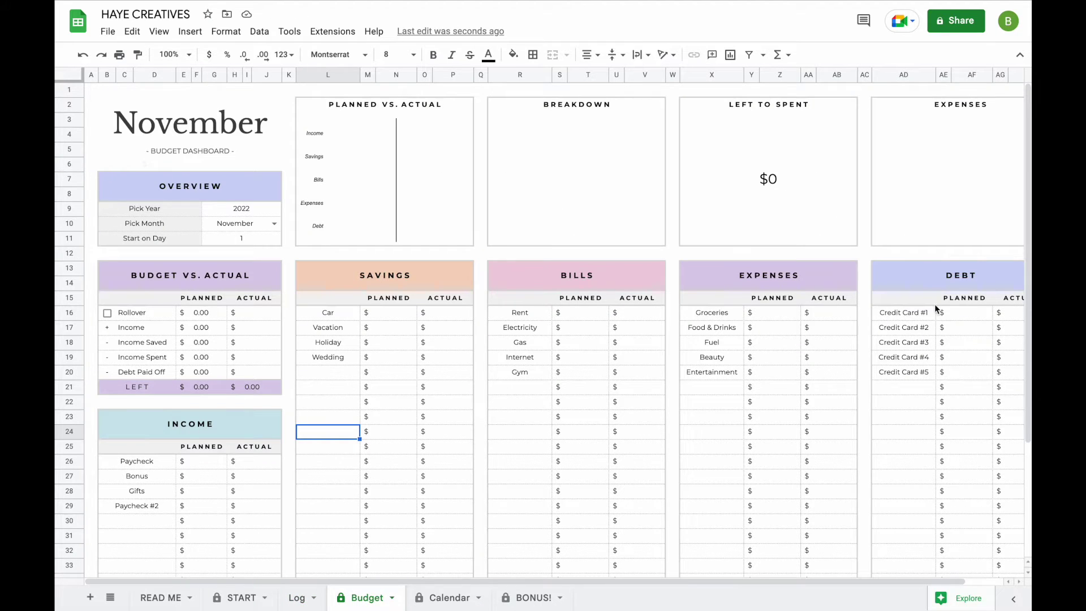
pyautogui.click(235, 597)
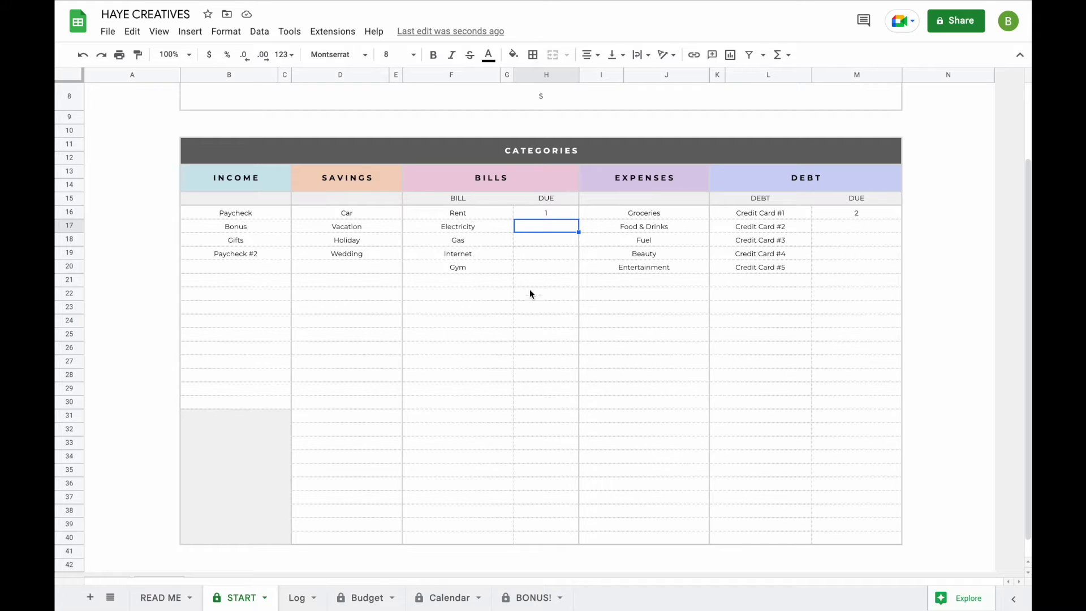
pyautogui.click(444, 597)
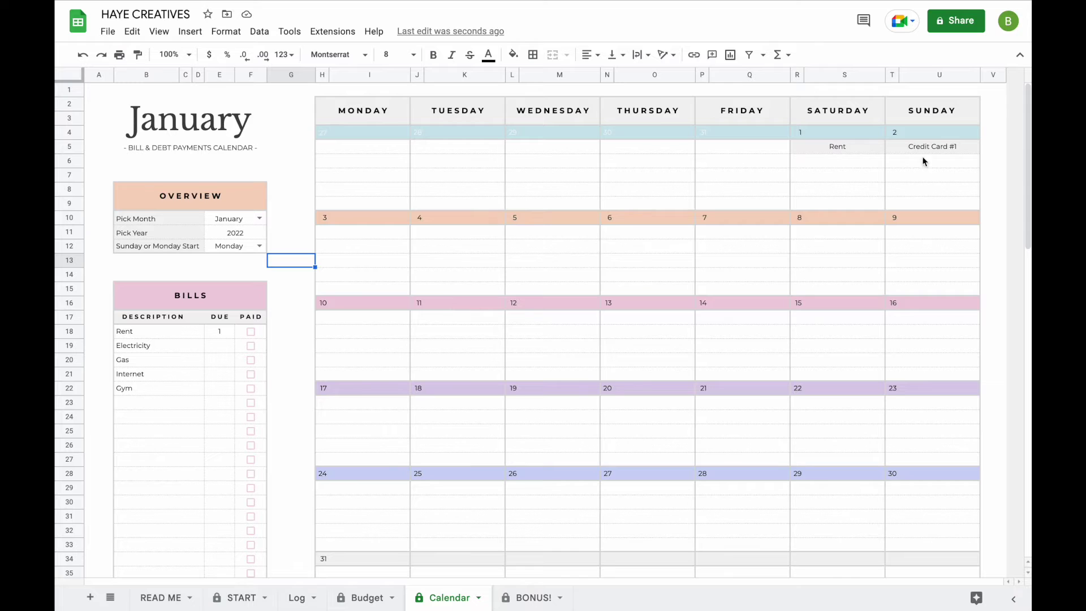
# Enter the bill due days on the START sheet: Electricity 3, Gas 5, Internet 7 and Gym 8
pyautogui.click(237, 597)
pyautogui.write('3')
pyautogui.press('Return')
pyautogui.write('5')
pyautogui.press('Return')
pyautogui.write('7')
pyautogui.press('Return')
pyautogui.write('8')
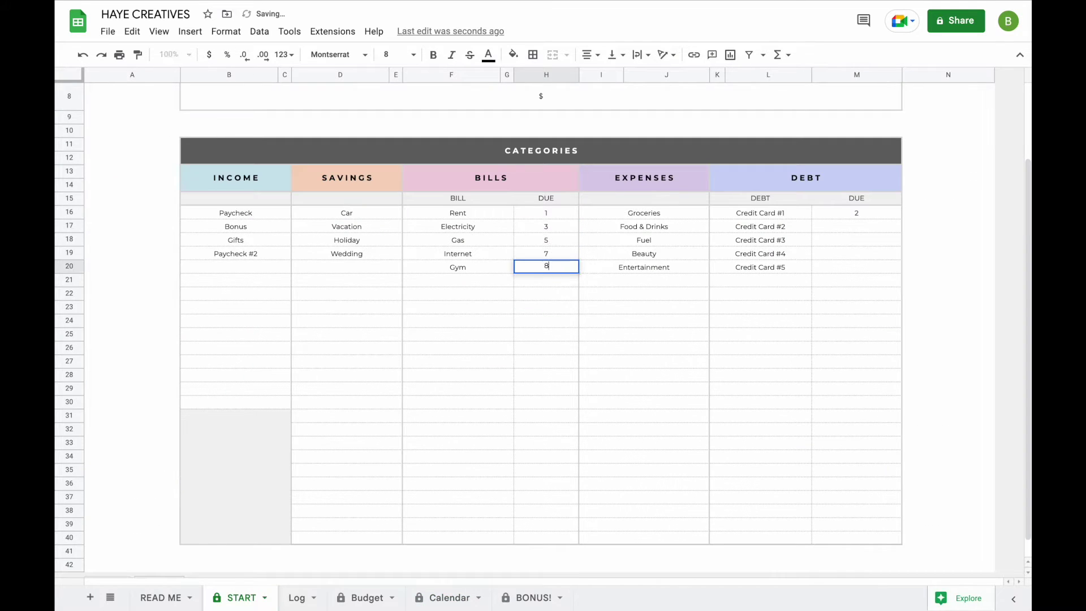
# Enter the debt due days: Credit Card #2 on 1, #3 on 2, #4 on 7 and #5 on 8
pyautogui.click(866, 226)
pyautogui.write('1')
pyautogui.press('Return')
pyautogui.write('2')
pyautogui.press('Return')
pyautogui.write('7')
pyautogui.press('Return')
pyautogui.write('8')
pyautogui.press('Return')
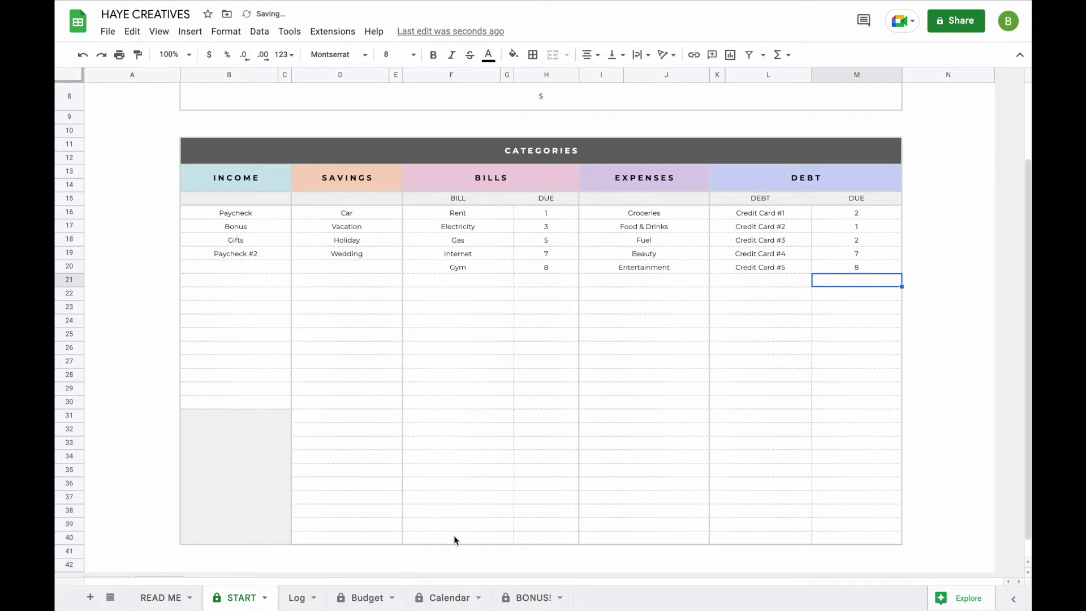
# Check the scheduled payments on the Calendar sheet, and look over the category tables and planned savings cells on the Budget sheet
pyautogui.click(447, 598)
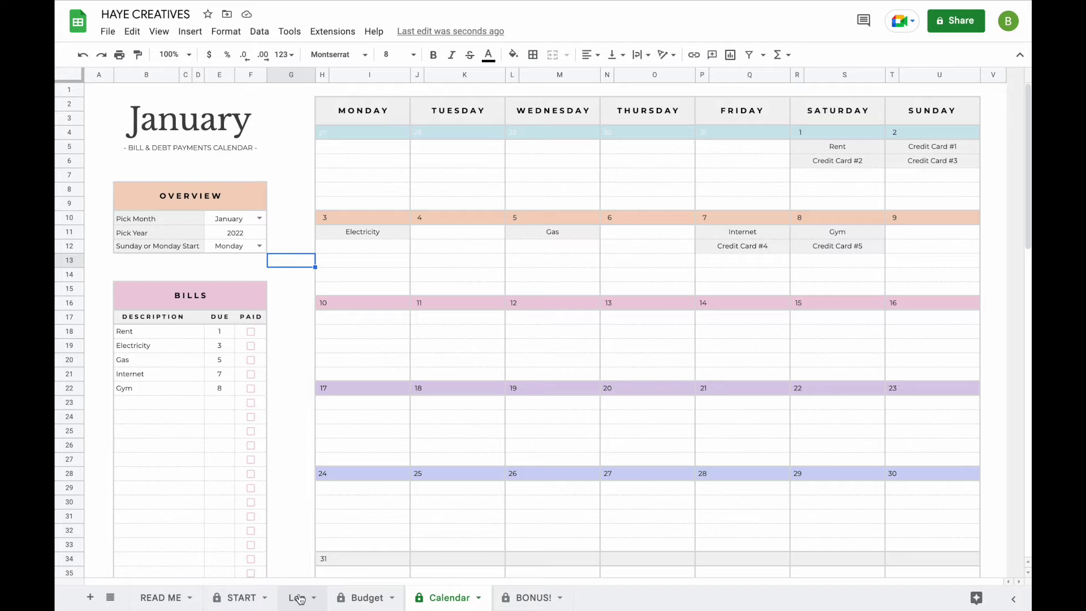
pyautogui.click(365, 597)
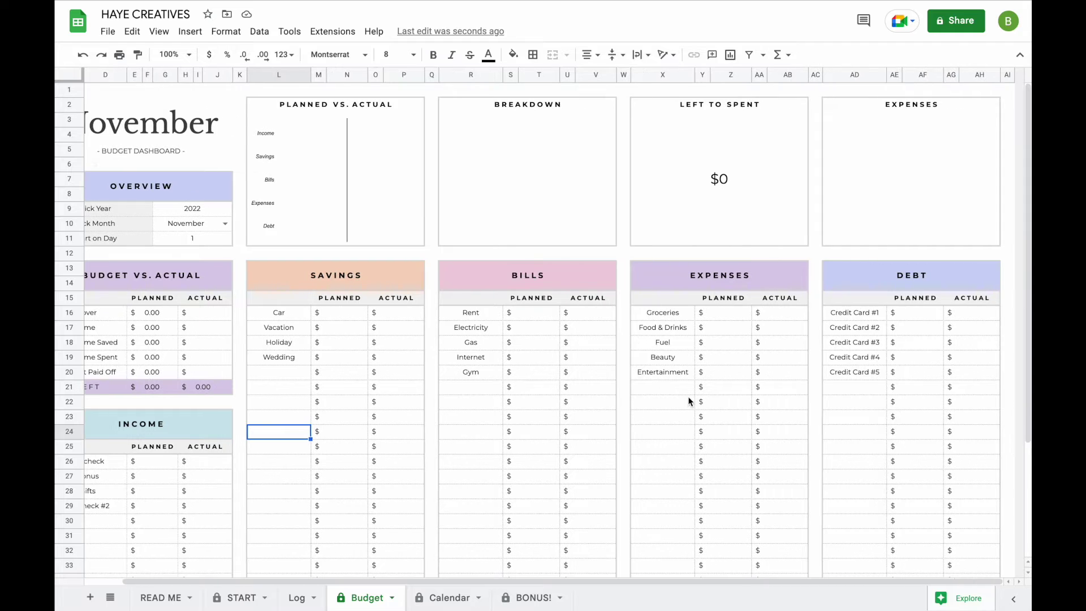
pyautogui.hscroll(1, 689, 397)
pyautogui.hscroll(-1, 463, 469)
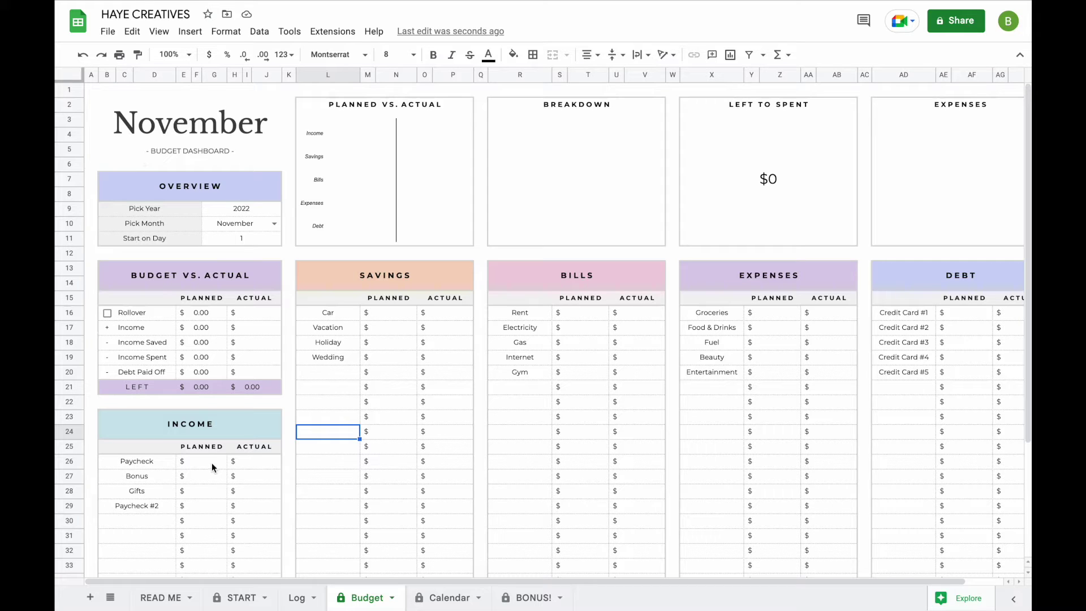
pyautogui.click(415, 311)
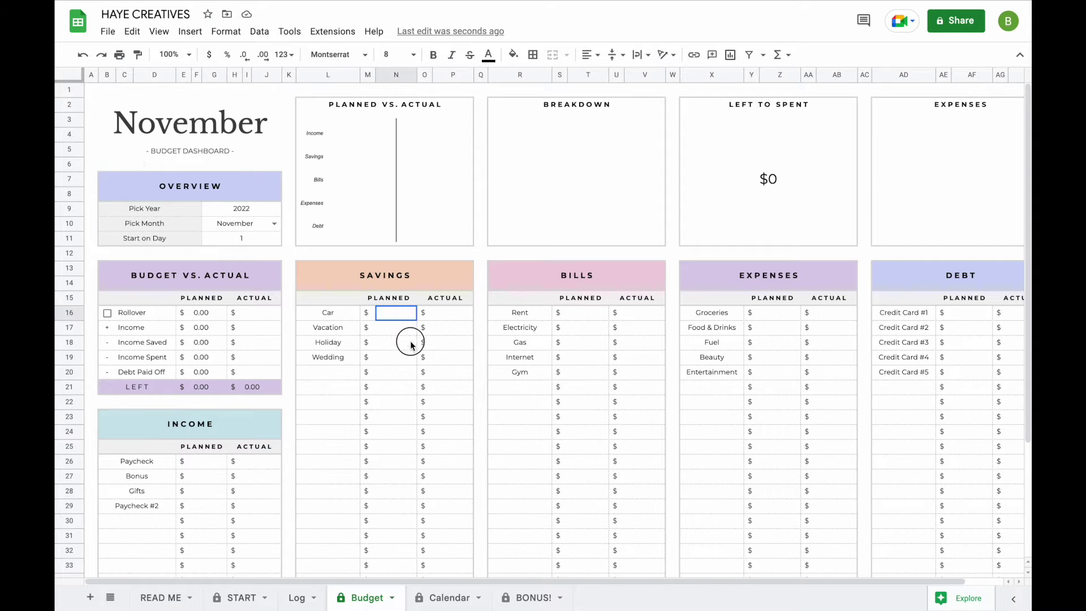
pyautogui.moveTo(411, 334); pyautogui.dragTo(412, 366)
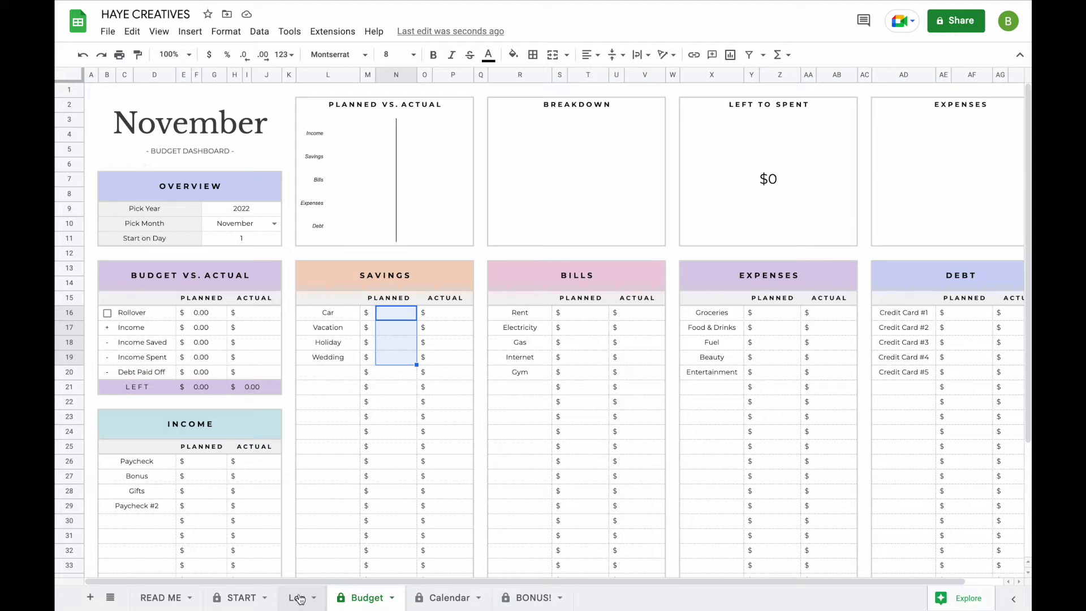
# Enter the planned income amounts on the Budget sheet: Paycheck 2500, Bonus 100, Gifts 500 and Paycheck #2 1500
pyautogui.click(197, 464)
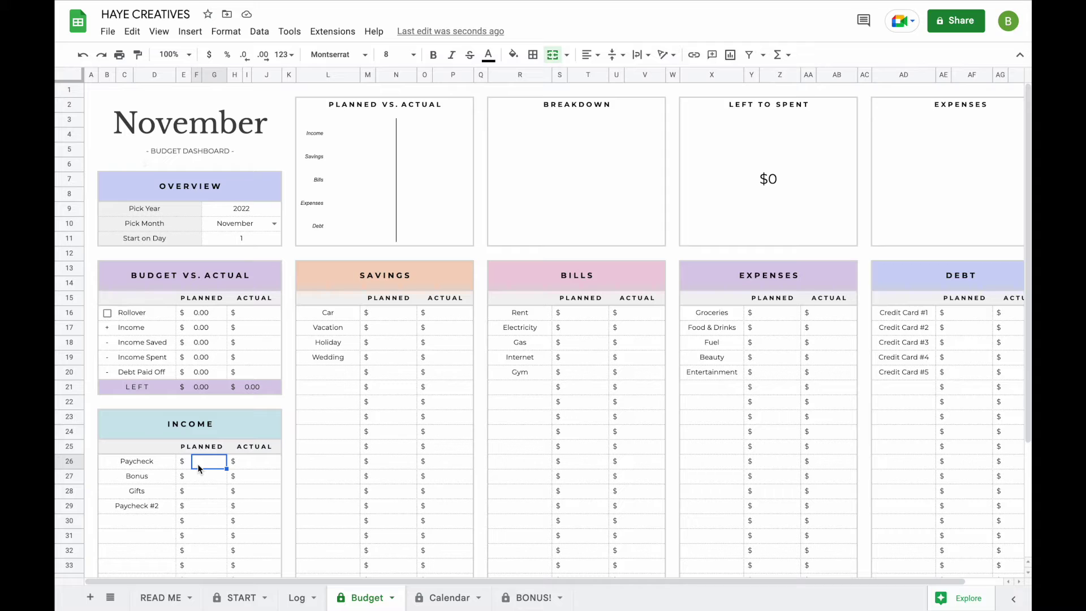
pyautogui.write('2500')
pyautogui.press('Return')
pyautogui.write('1500')
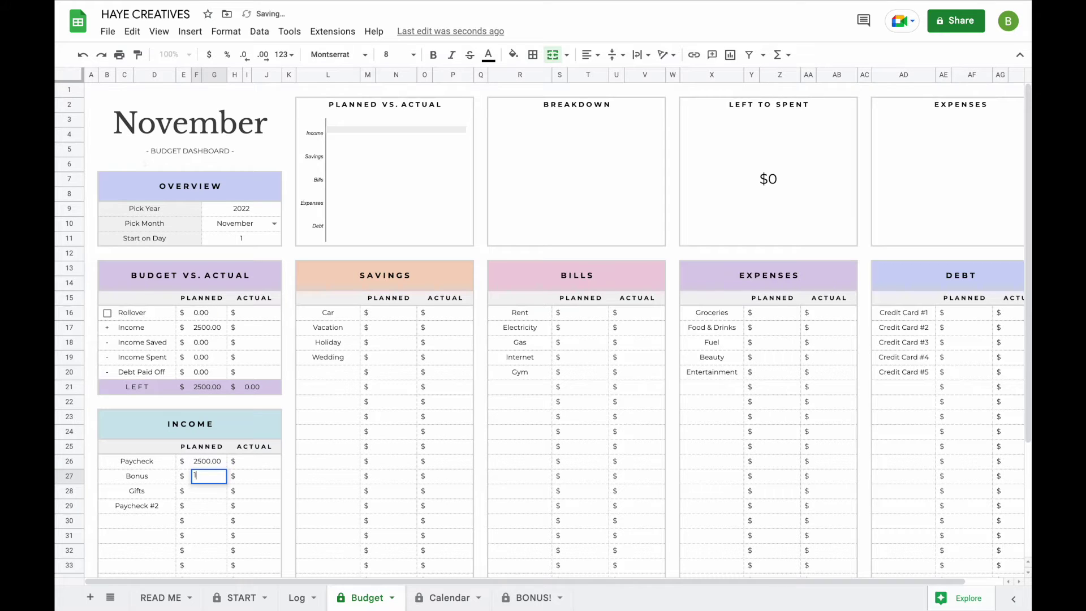
pyautogui.press('BackSpace')
pyautogui.press('BackSpace')
pyautogui.press('BackSpace')
pyautogui.press('BackSpace')
pyautogui.write('100')
pyautogui.press('Return')
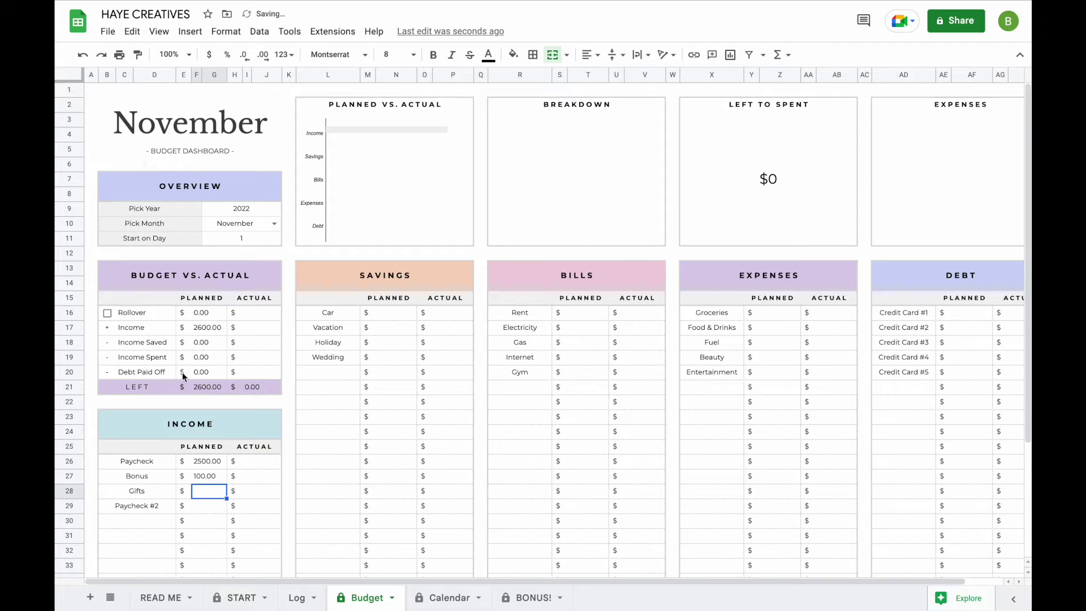
pyautogui.write('500')
pyautogui.press('Return')
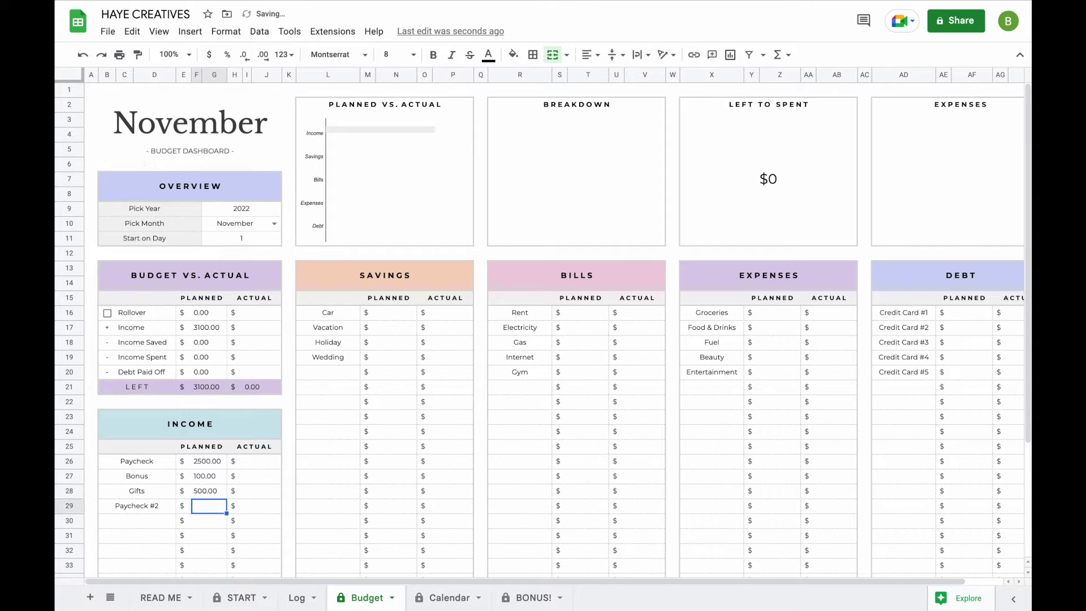
pyautogui.write('1500')
pyautogui.press('Return')
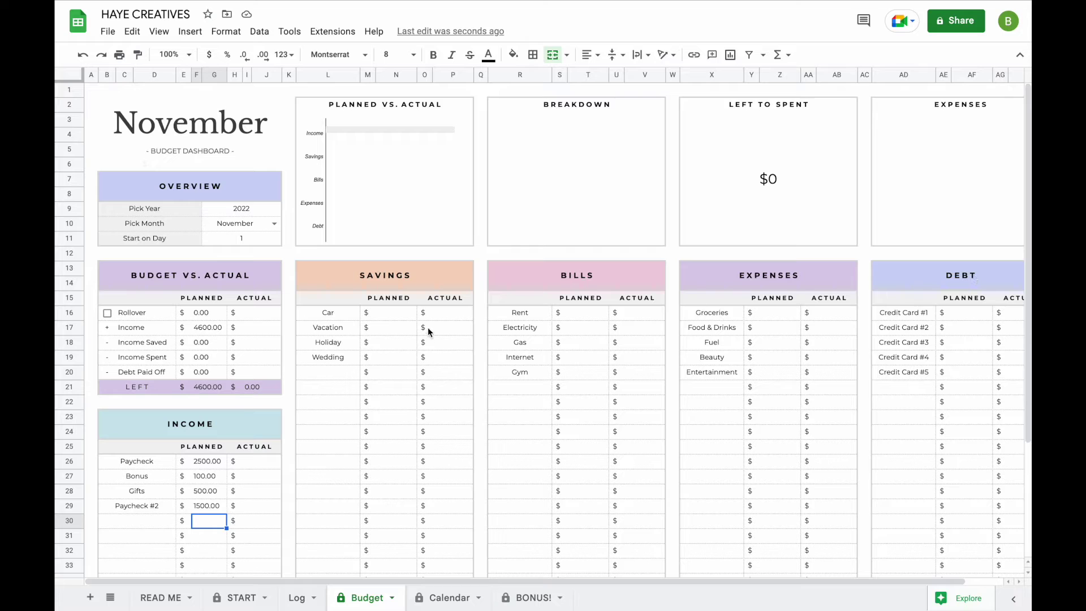
# Enter the planned savings amounts: Car 250, Vacation 100, Holiday 500 and Wedding 150
pyautogui.click(403, 313)
pyautogui.write('250.00 100.00 500.00 150.00')
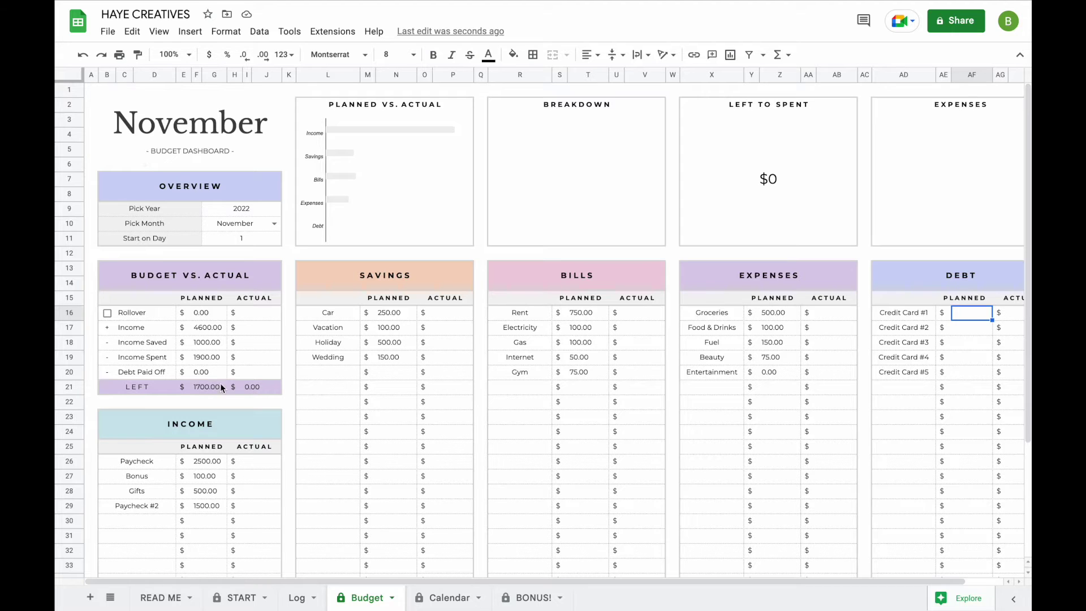
# Enter a planned debt payment of 750 for Credit Card #1 and enable Rollover in Budget vs. Actual
pyautogui.click(965, 315)
pyautogui.write('750')
pyautogui.press('Return')
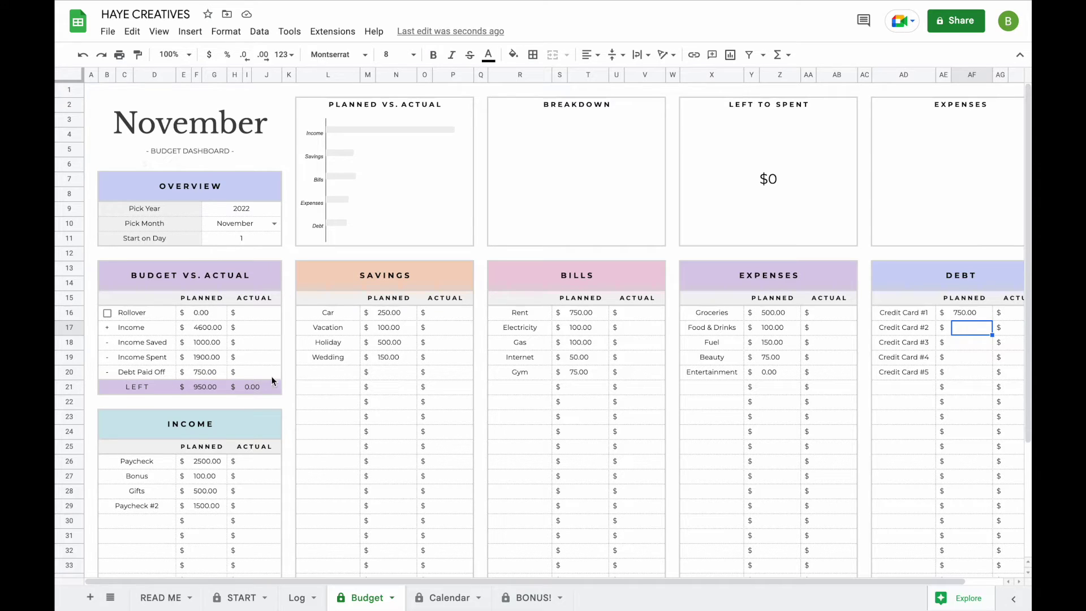
pyautogui.click(112, 314)
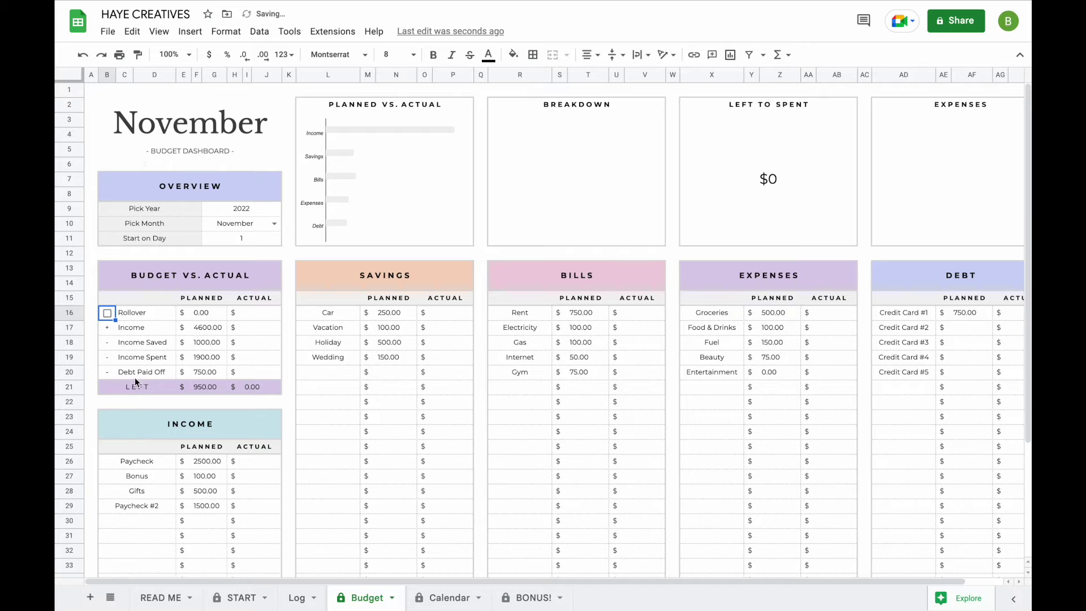
pyautogui.click(107, 313)
# Try a planned Rollover amount of 500, and reset it to 0
pyautogui.click(206, 313)
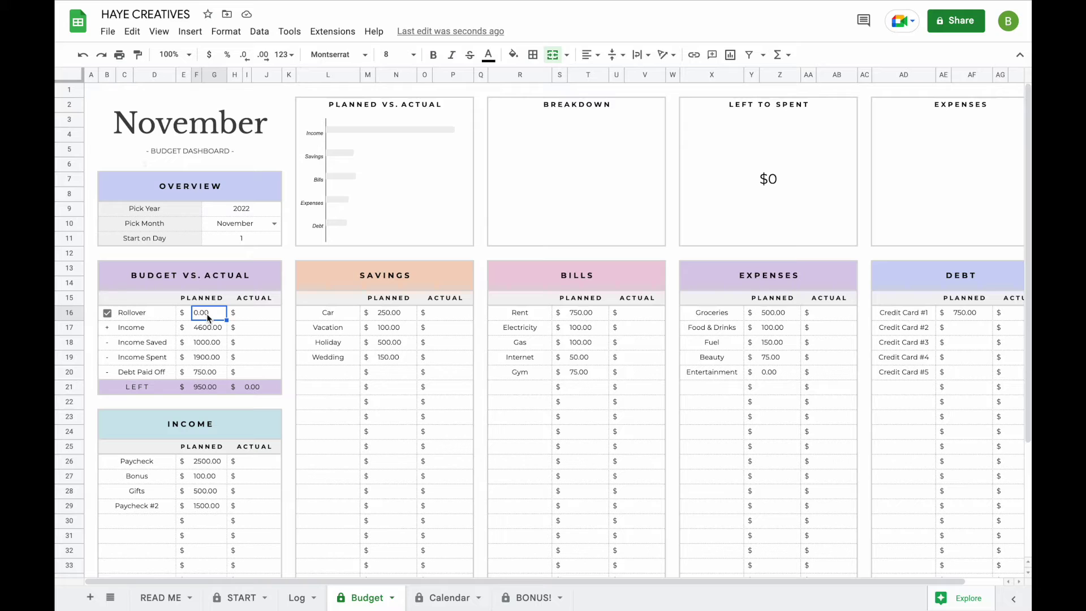
pyautogui.write('500')
pyautogui.press('Return')
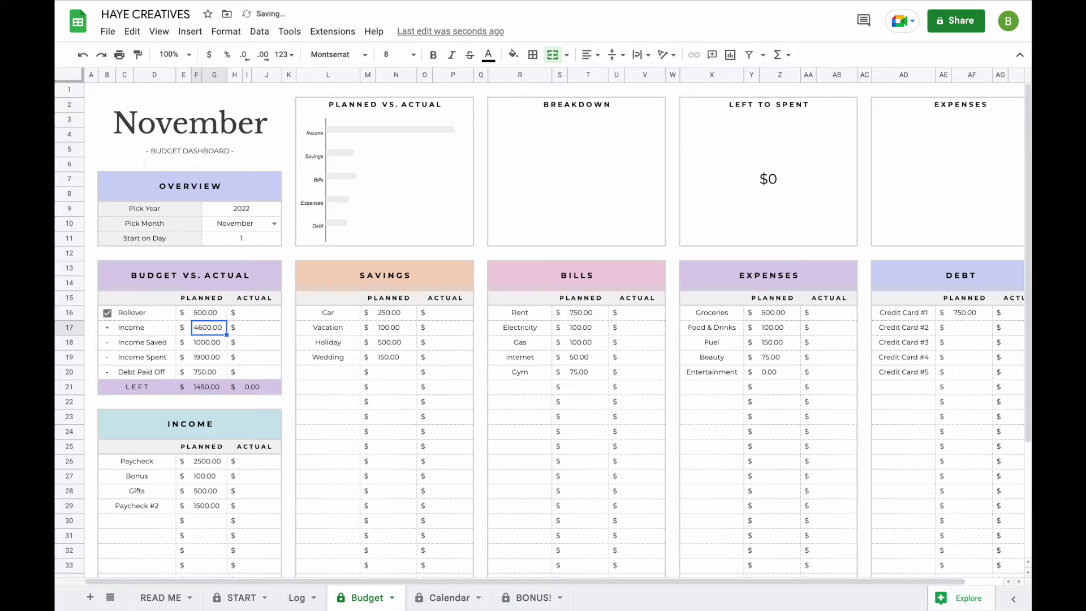
pyautogui.click(208, 314)
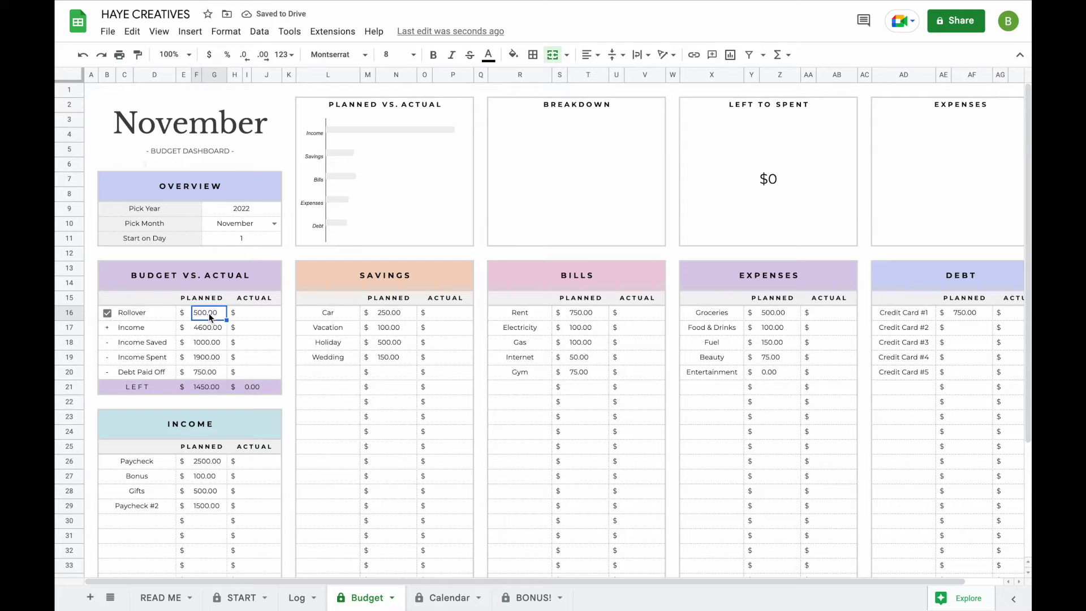
pyautogui.write('0')
pyautogui.press('Return')
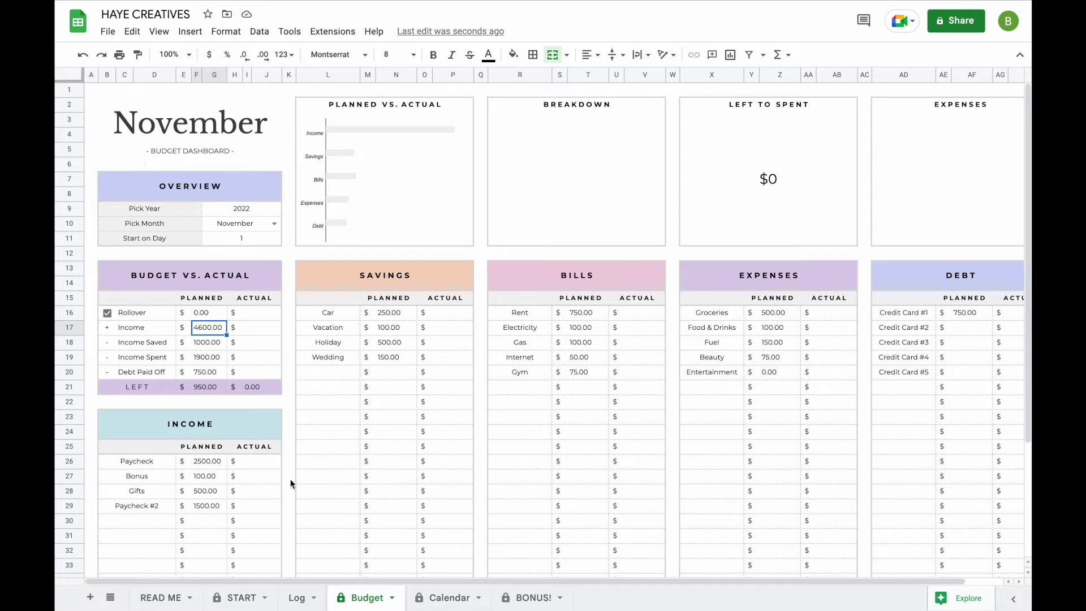
# Enter the date 1 Oct and the amount 750 for the first transaction on the Log sheet
pyautogui.click(297, 597)
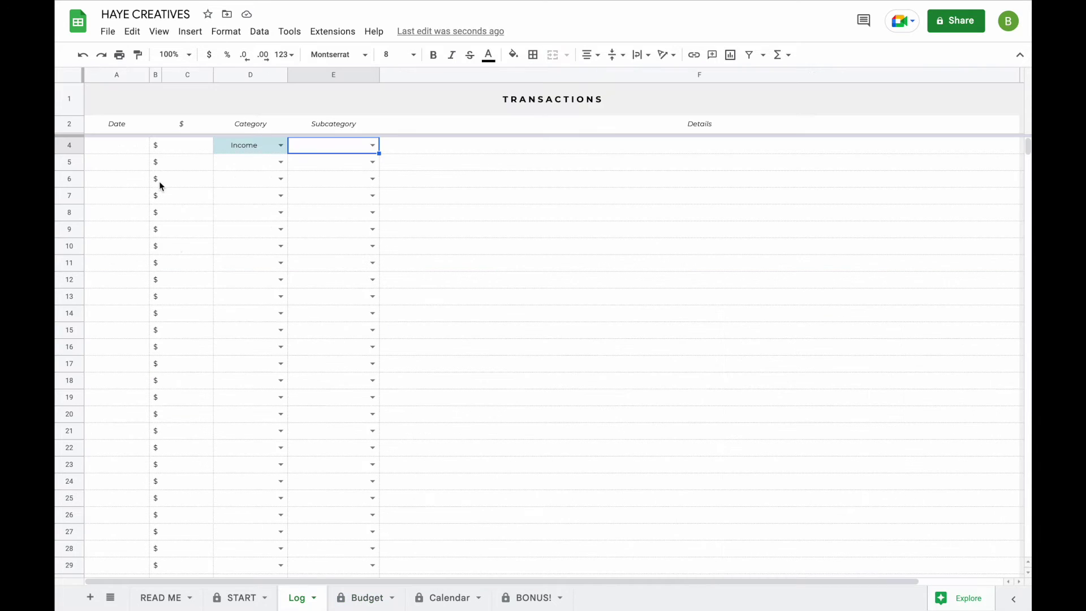
pyautogui.click(124, 146)
pyautogui.write('1 oct')
pyautogui.press('Return')
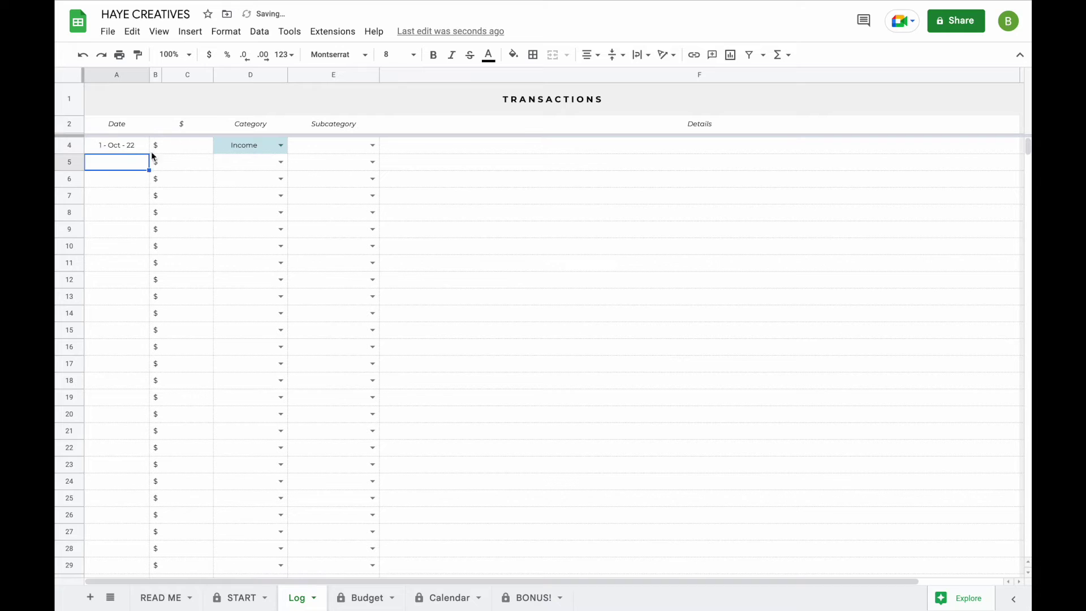
pyautogui.click(188, 150)
pyautogui.write('750')
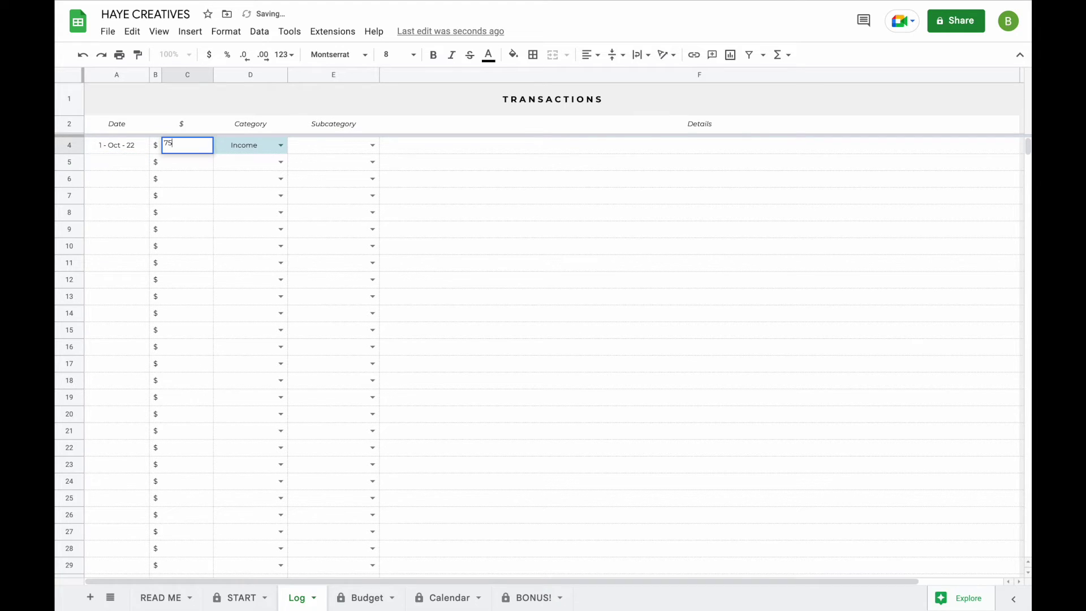
pyautogui.press('Return')
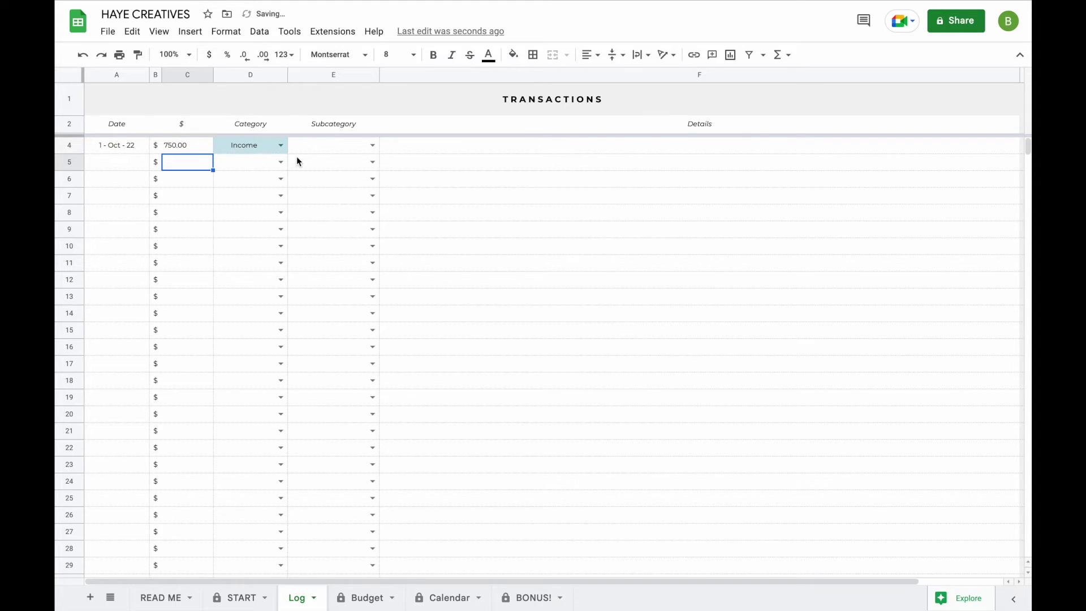
# Assign the 1 Oct transaction the subcategory Paycheck and the details Start Balance
pyautogui.click(372, 146)
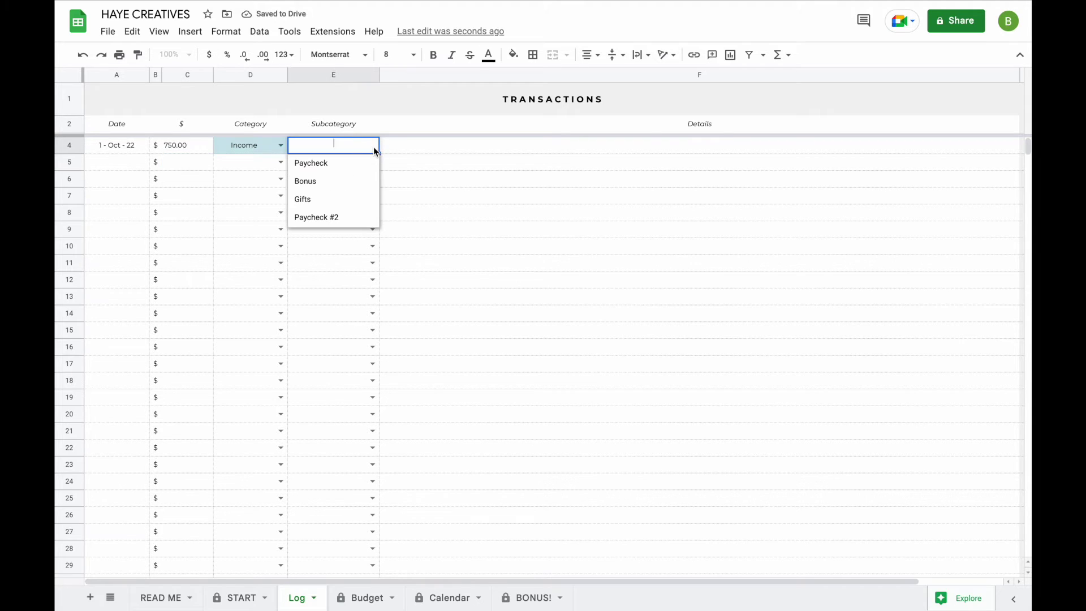
pyautogui.click(315, 163)
pyautogui.click(424, 150)
pyautogui.write('Start Balance')
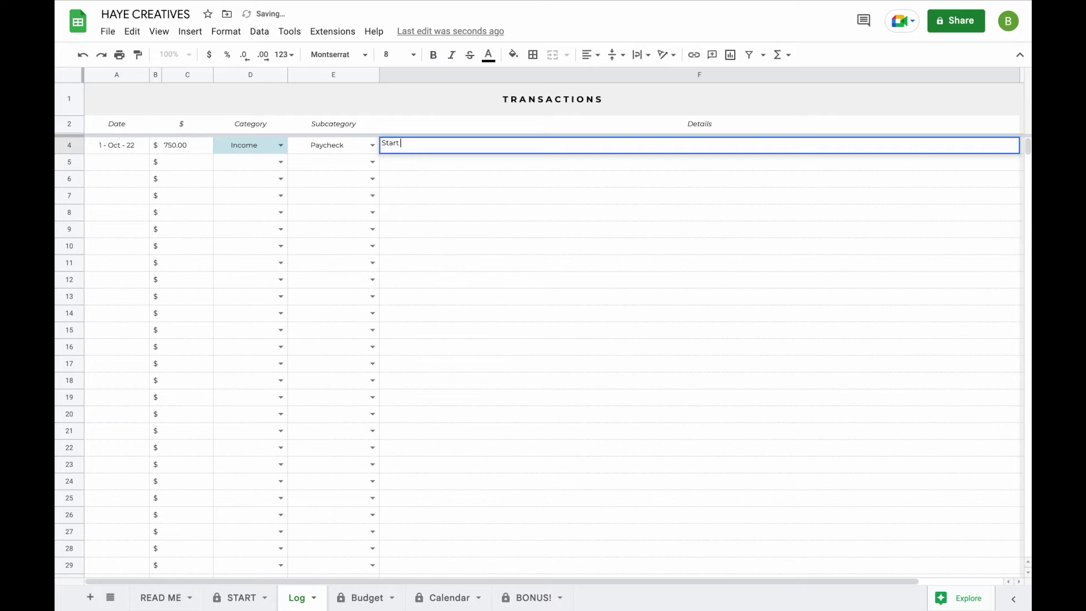
pyautogui.press('Return')
# Set the month in the Budget sheet's Overview to December
pyautogui.hotkey('ctrl', 'pagedown')
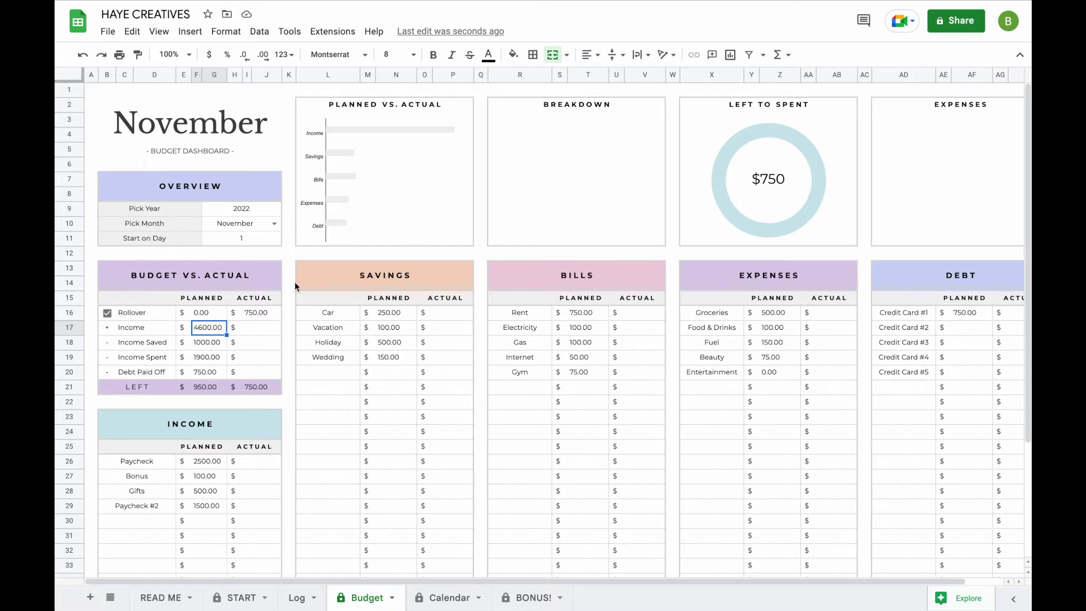
pyautogui.click(288, 228)
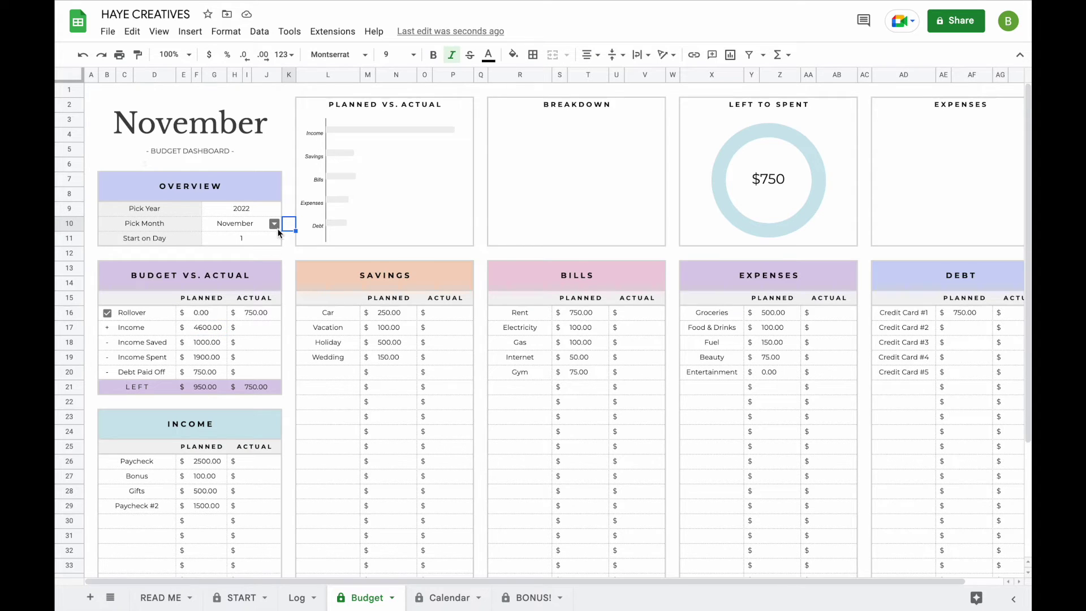
pyautogui.click(275, 224)
pyautogui.click(243, 442)
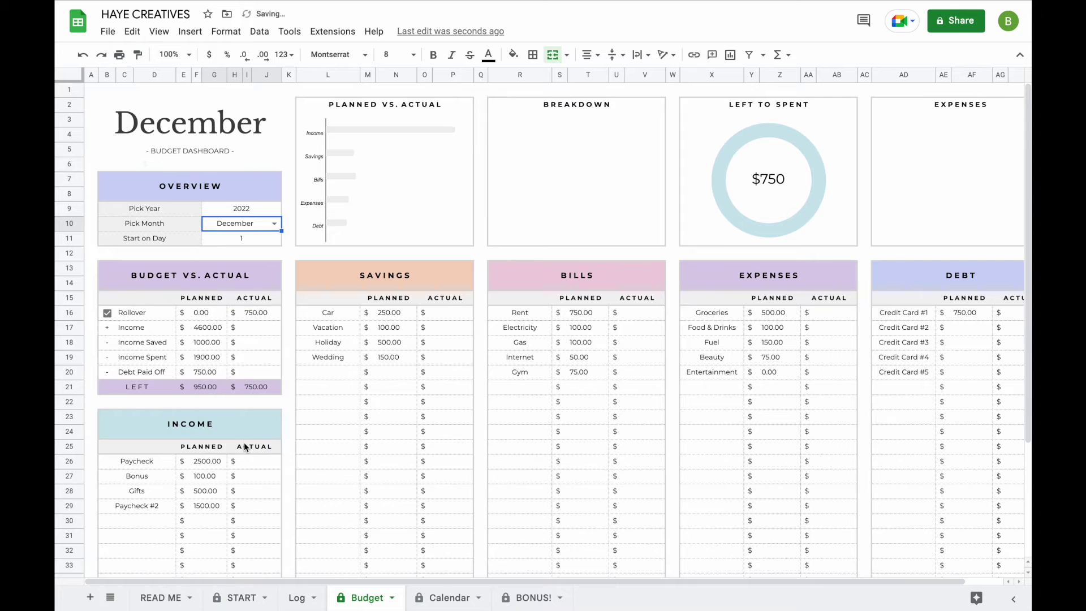
# Try a budget start day of 3, and set it back to 1
pyautogui.click(254, 242)
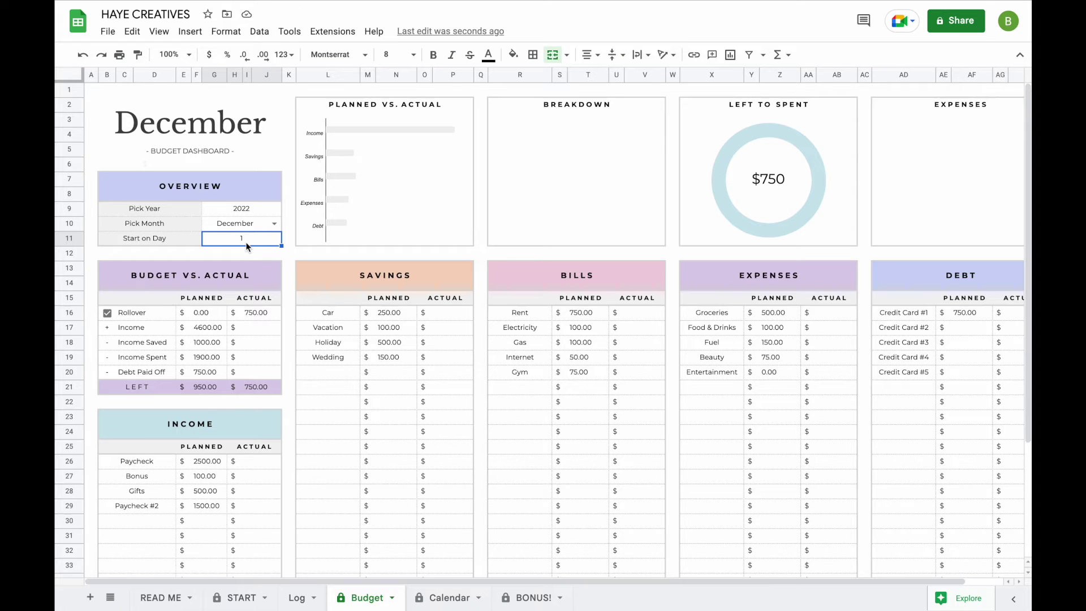
pyautogui.write('3')
pyautogui.press('Return')
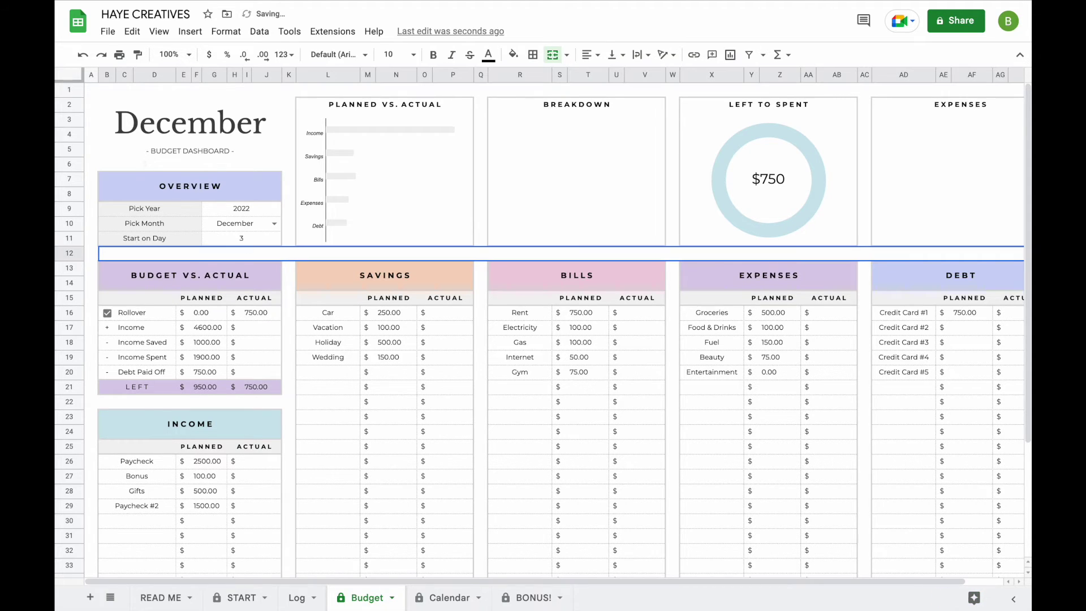
pyautogui.click(247, 238)
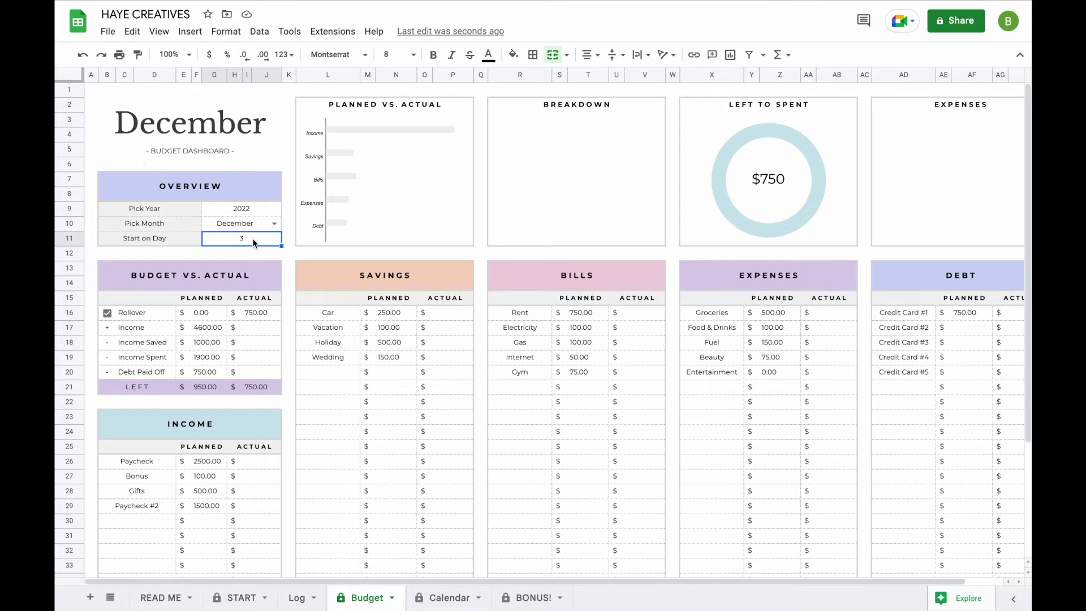
pyautogui.write('1')
pyautogui.click(274, 462)
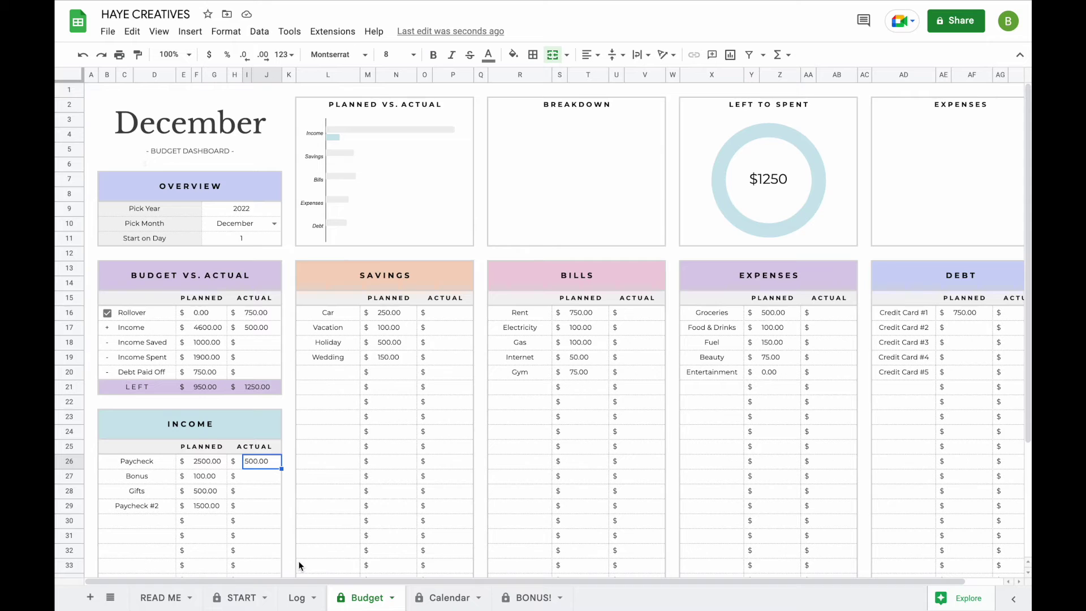
# Change the amount of the 1 Dec Paycheck transaction on the Log sheet to 2500
pyautogui.click(298, 597)
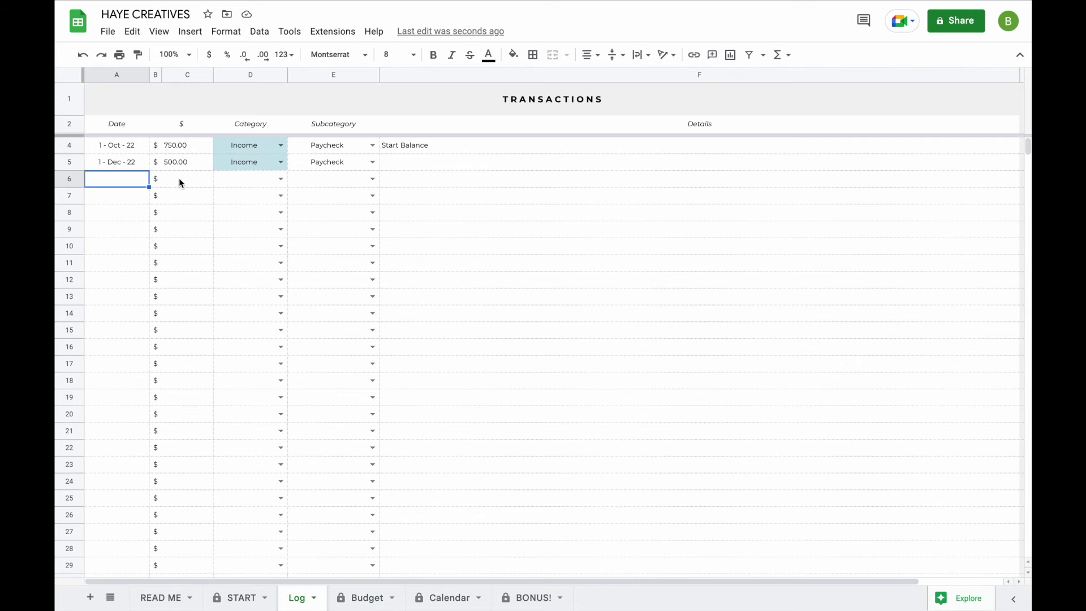
pyautogui.click(174, 163)
pyautogui.write('2500')
pyautogui.press('Return')
# Enter dates and amounts for five more transactions: 2 Dec 1000, 3 Dec 150, 3 Dec 50, 4 Dec 750 and 5 Dec 50
pyautogui.click(121, 176)
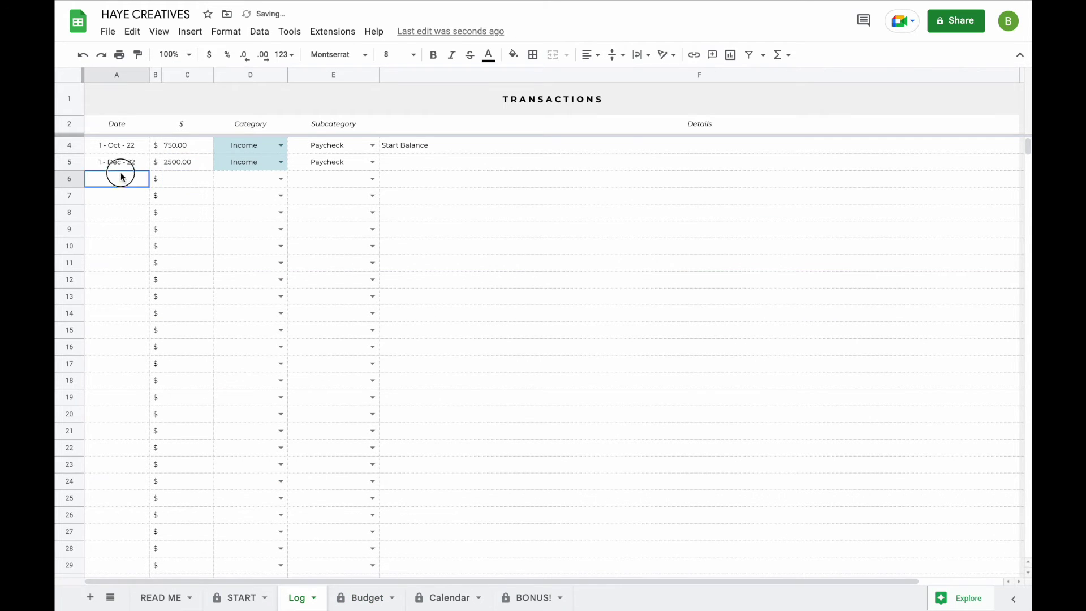
pyautogui.doubleClick(118, 178)
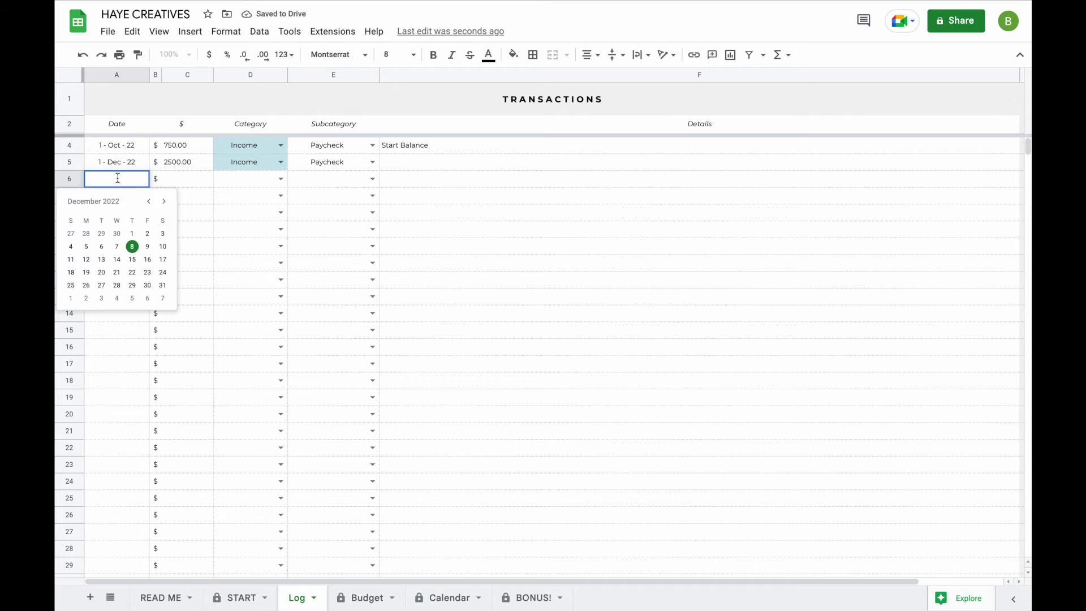
pyautogui.click(148, 233)
pyautogui.click(126, 196)
pyautogui.write('3/12/22')
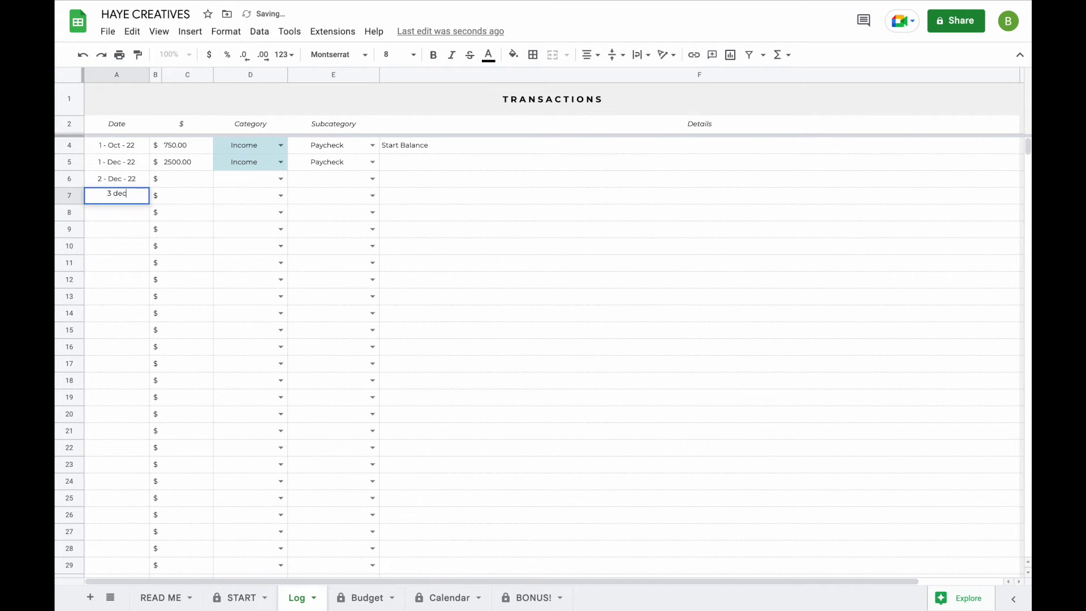
pyautogui.press('Return')
pyautogui.write('3/12/22')
pyautogui.press('Return')
pyautogui.write('4/12/22')
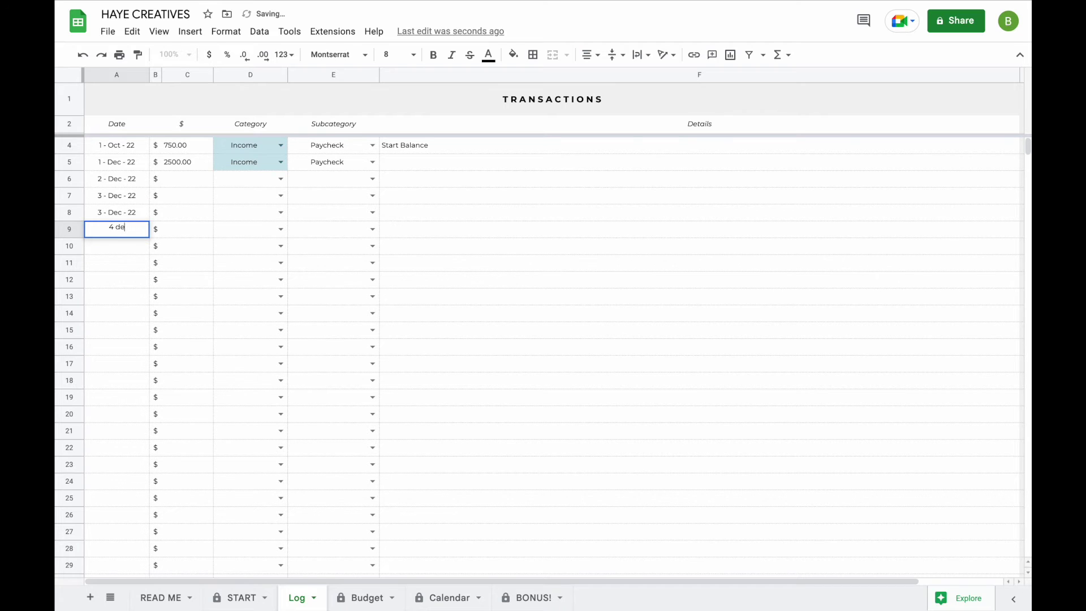
pyautogui.press('Return')
pyautogui.write('5/12/22')
pyautogui.press('Return')
pyautogui.click(185, 178)
pyautogui.write('1000 150 50 750 50')
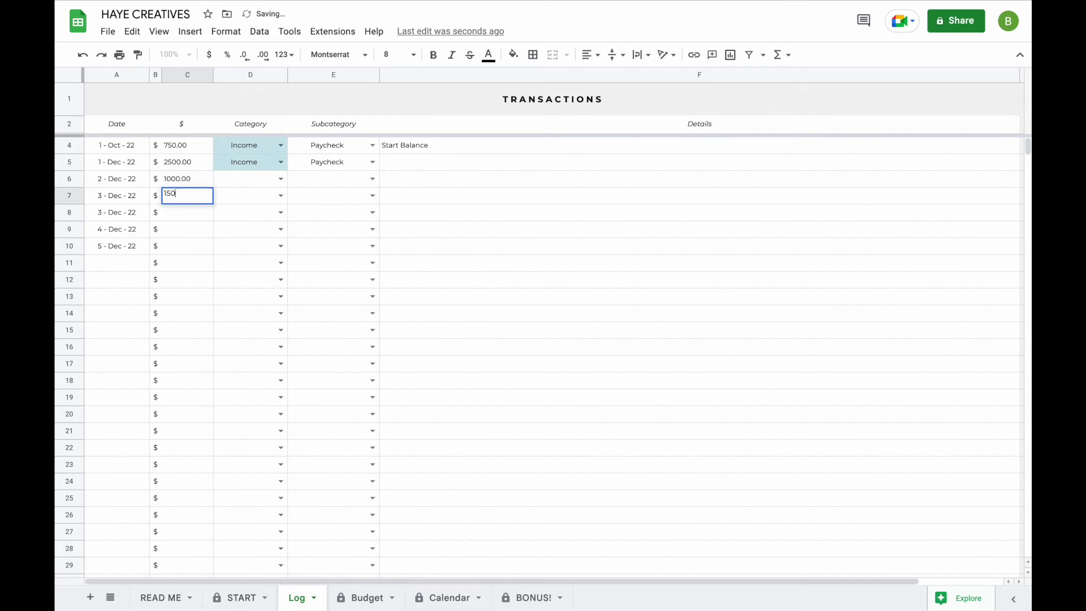
# Categorize the five transactions as Income Bonus, Savings Car, Expenses Groceries, Bills Rent and Bills Internet, and check the Groceries actual on the Budget sheet
pyautogui.click(280, 179)
pyautogui.click(372, 178)
pyautogui.click(317, 213)
pyautogui.click(372, 245)
pyautogui.click(316, 280)
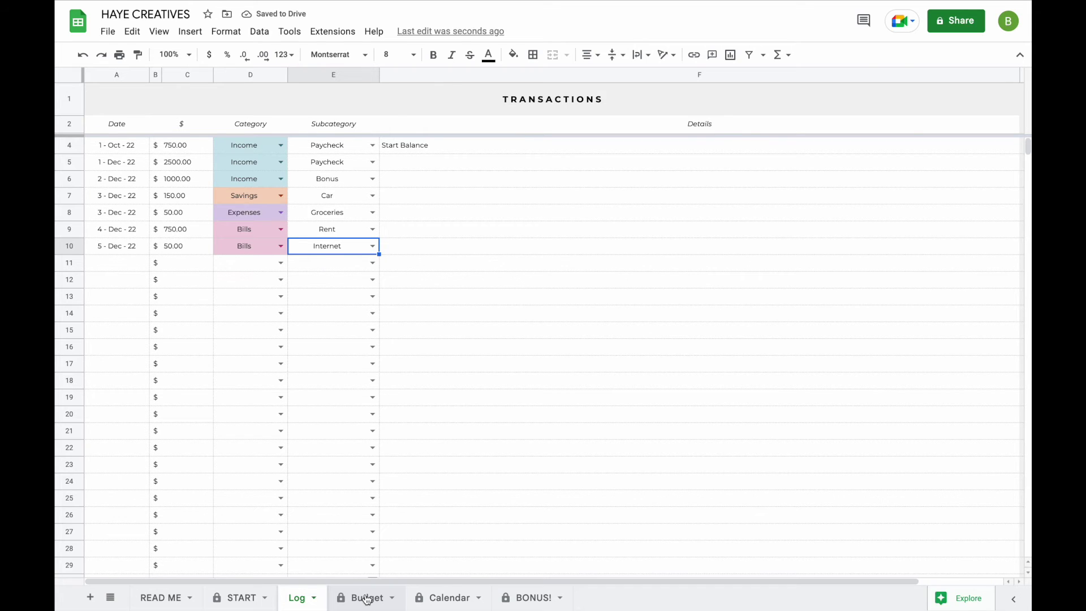
pyautogui.click(366, 598)
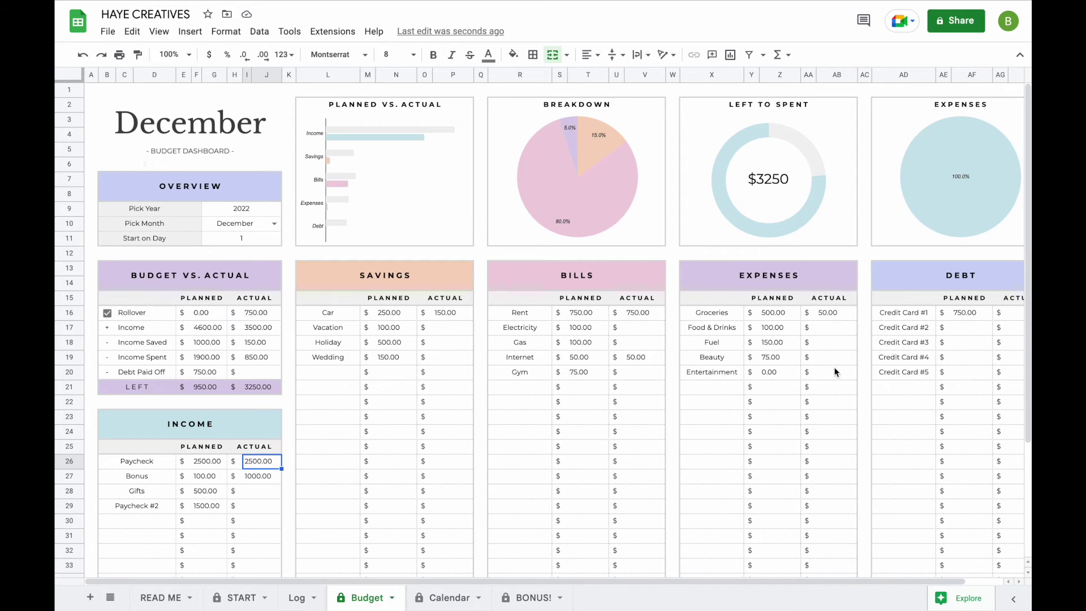
pyautogui.click(831, 315)
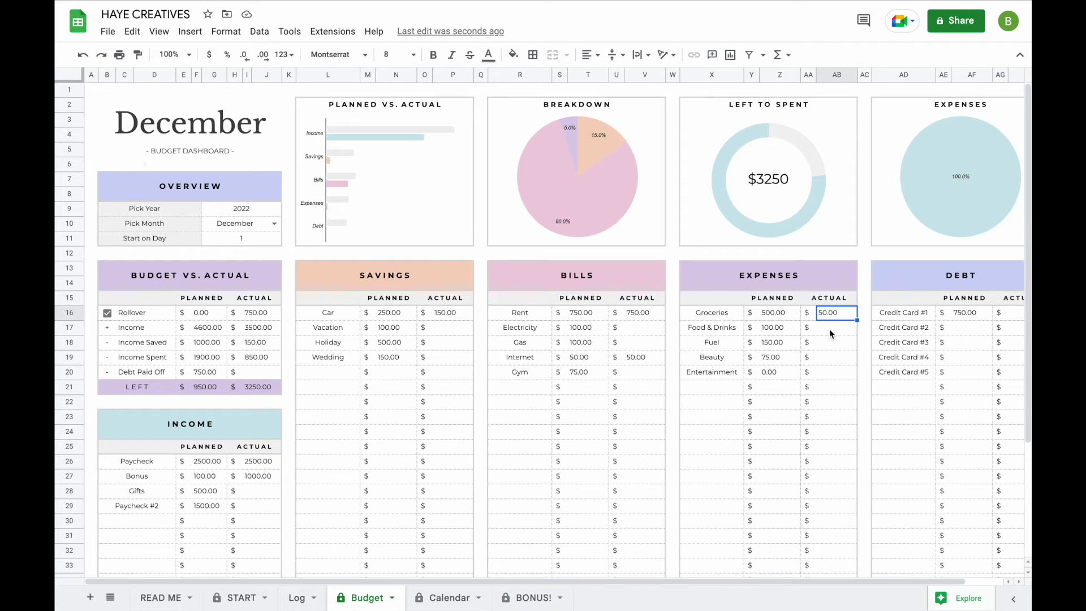
# Add a transaction dated 7 Dec with an amount of 50 in the first empty row of the Log sheet
pyautogui.click(296, 597)
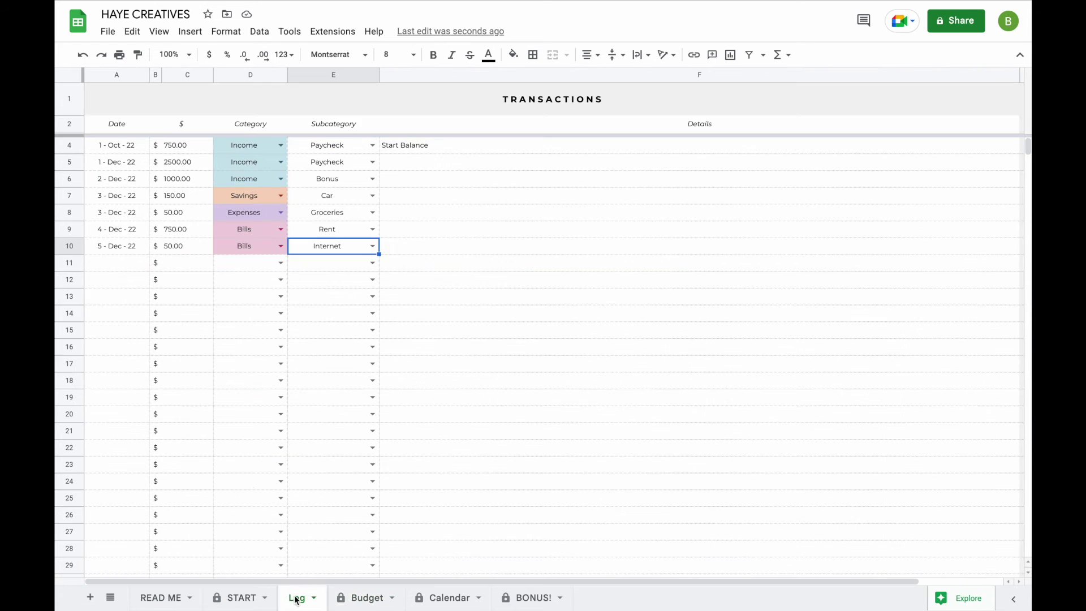
pyautogui.click(129, 262)
pyautogui.write('12/7')
pyautogui.press('Return')
pyautogui.click(182, 263)
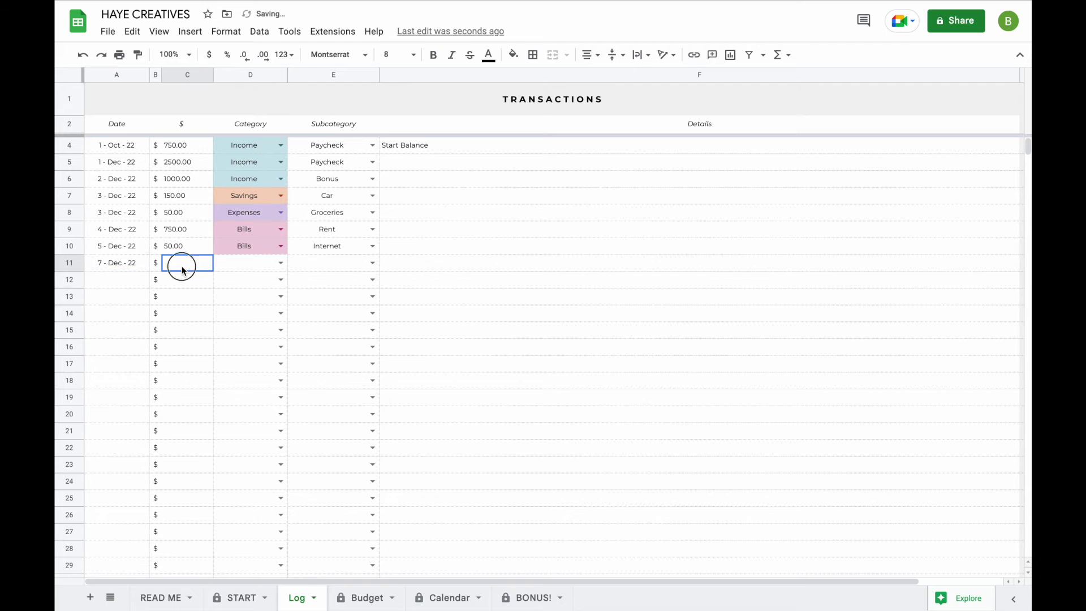
pyautogui.write('50')
pyautogui.press('Return')
# Categorize the 7 Dec transaction as Expenses with the subcategory Groceries, and check the updated actuals on the Budget sheet
pyautogui.click(282, 265)
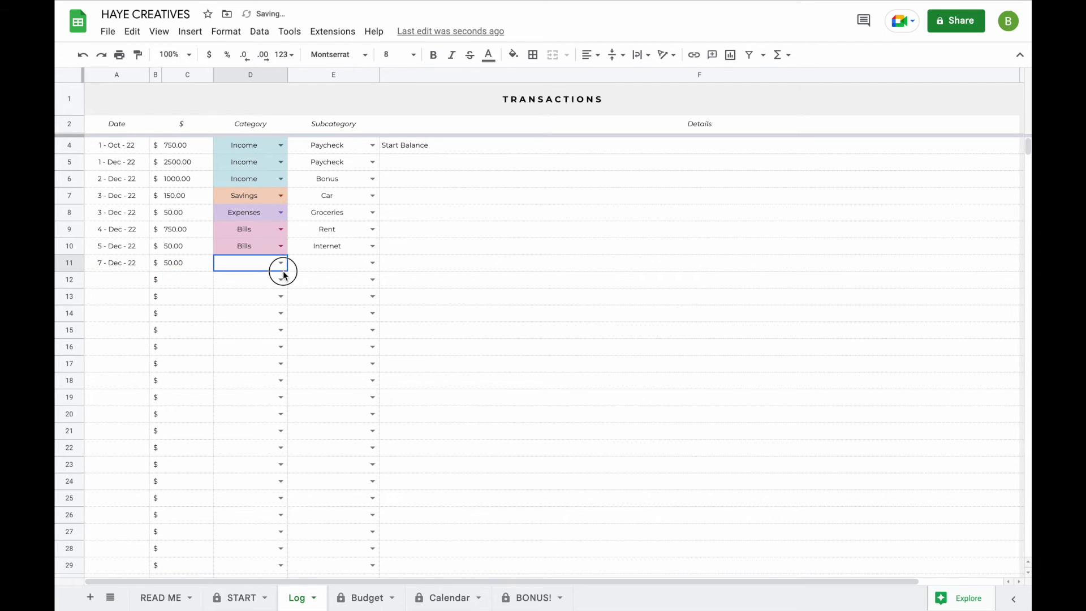
pyautogui.click(258, 317)
pyautogui.click(373, 262)
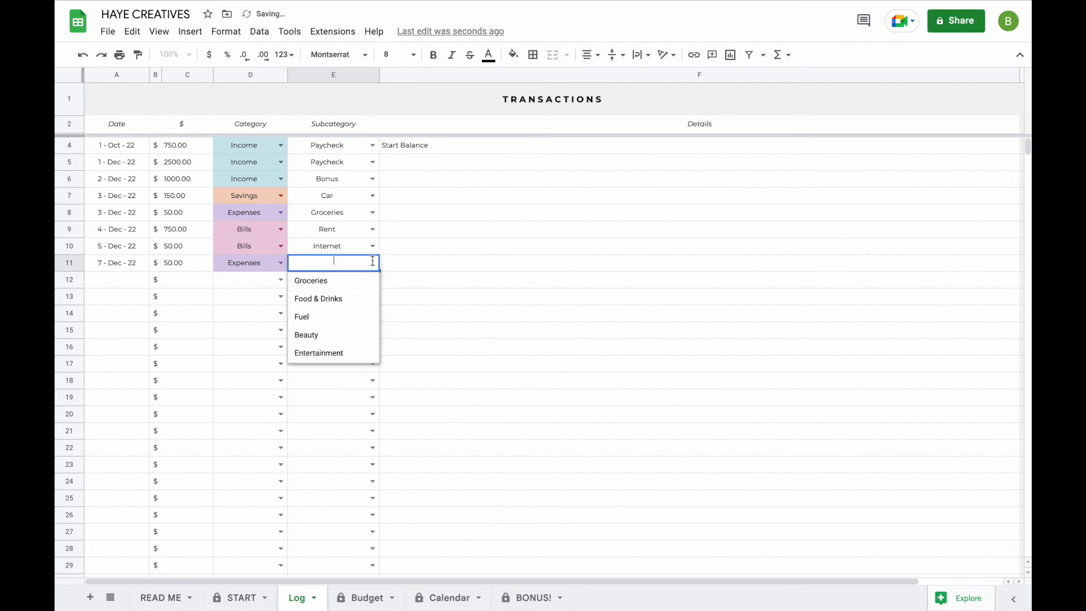
pyautogui.click(347, 281)
pyautogui.click(369, 597)
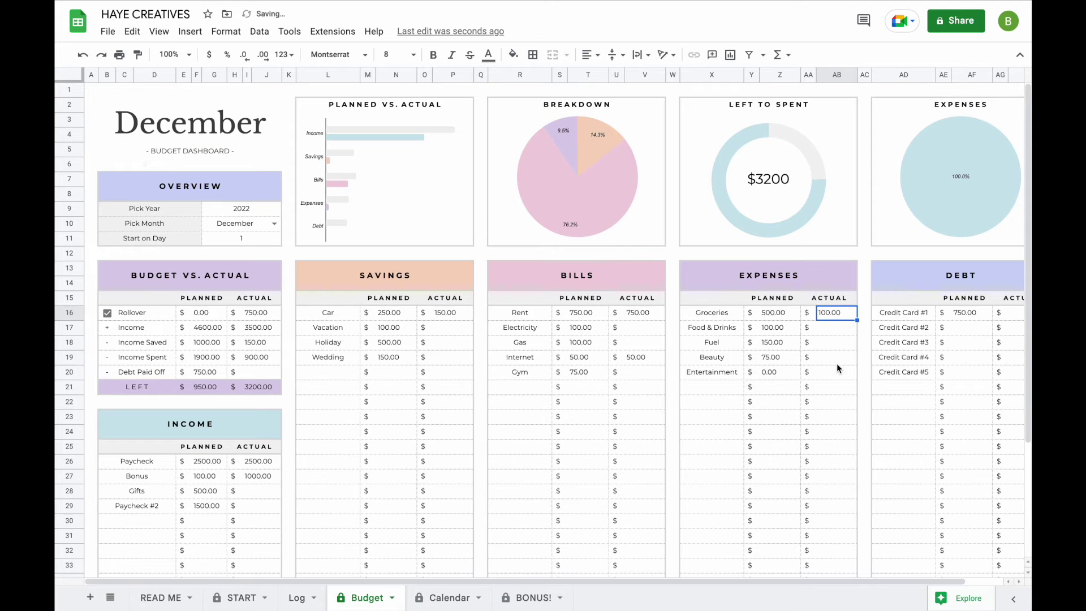
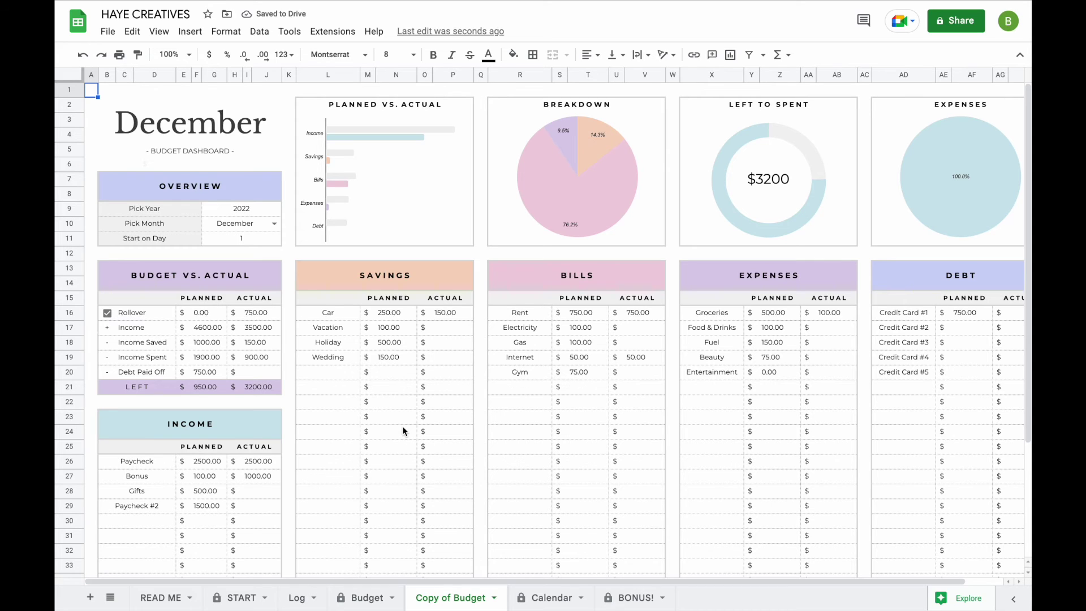
# Set the overview of the copied Budget sheet to the month January and the year 2023
pyautogui.click(274, 223)
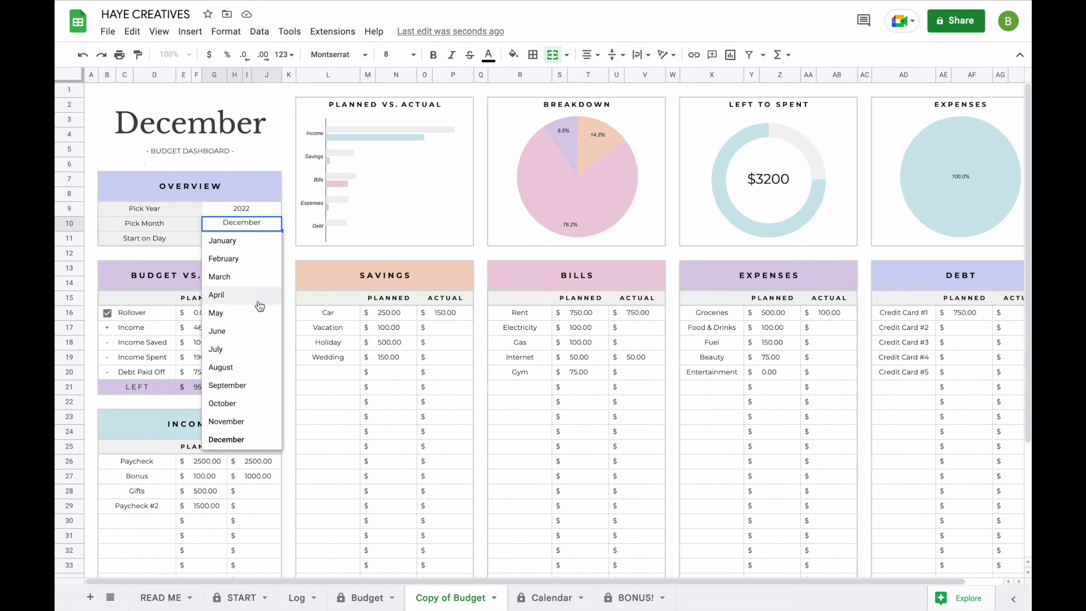
pyautogui.click(247, 240)
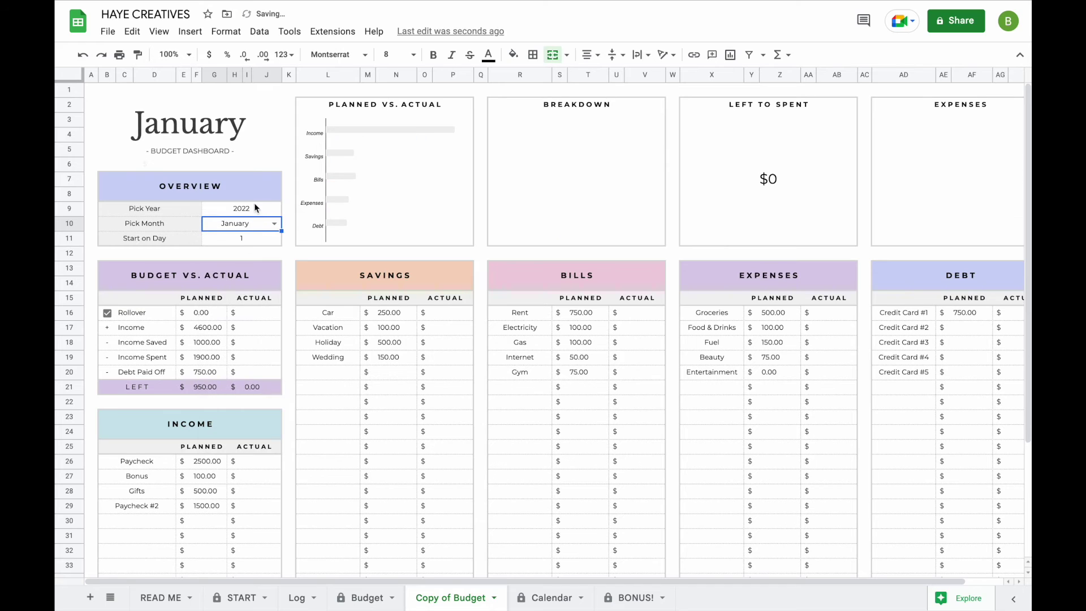
pyautogui.click(255, 210)
pyautogui.write('2023')
pyautogui.press('Return')
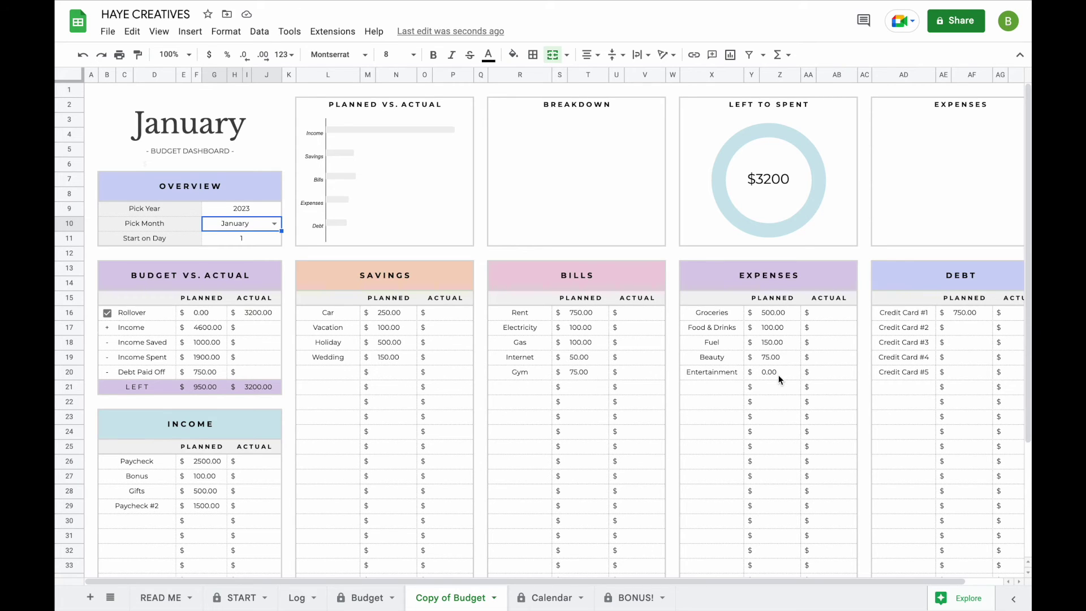
# Set the planned Groceries expense to 750 and the planned Vacation savings to 350 on the copied Budget sheet
pyautogui.click(769, 314)
pyautogui.write('750')
pyautogui.press('Return')
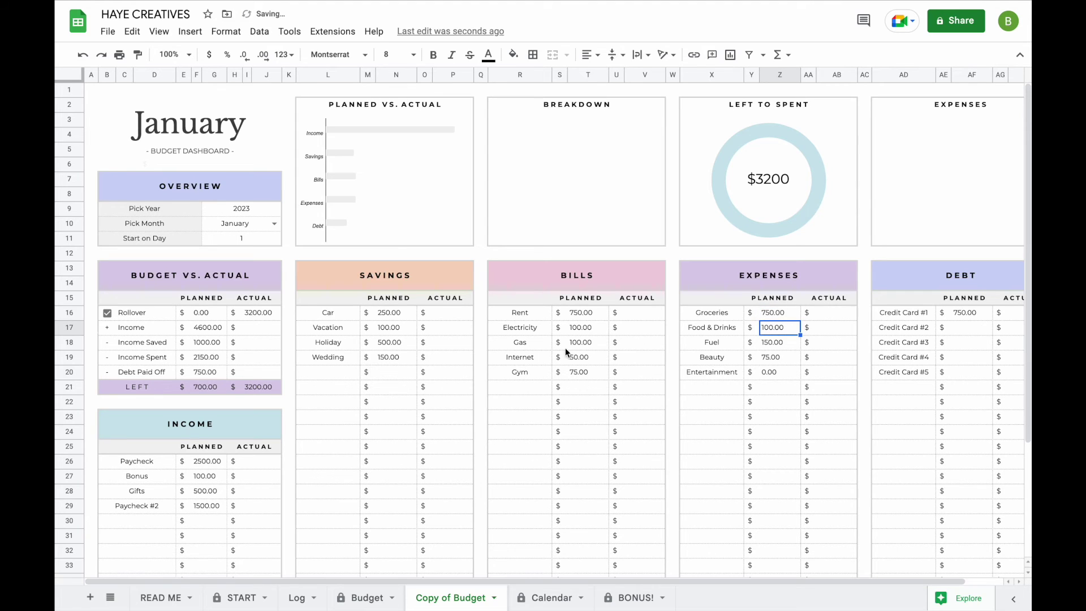
pyautogui.click(406, 329)
pyautogui.write('250')
pyautogui.press('Return')
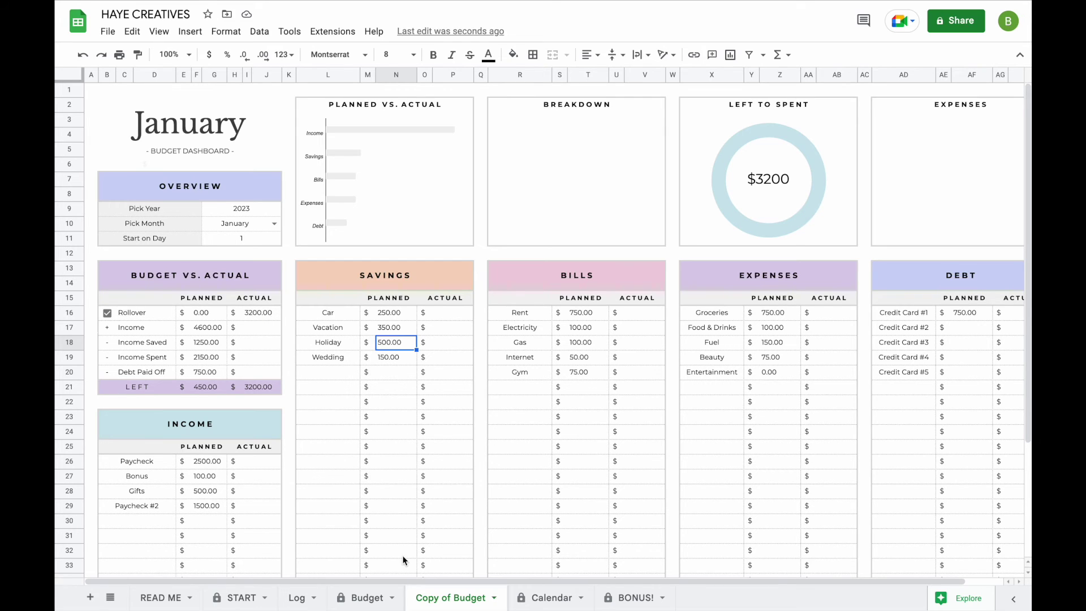
# Look at the original Budget sheet, and set the month on the Calendar sheet to December
pyautogui.click(362, 597)
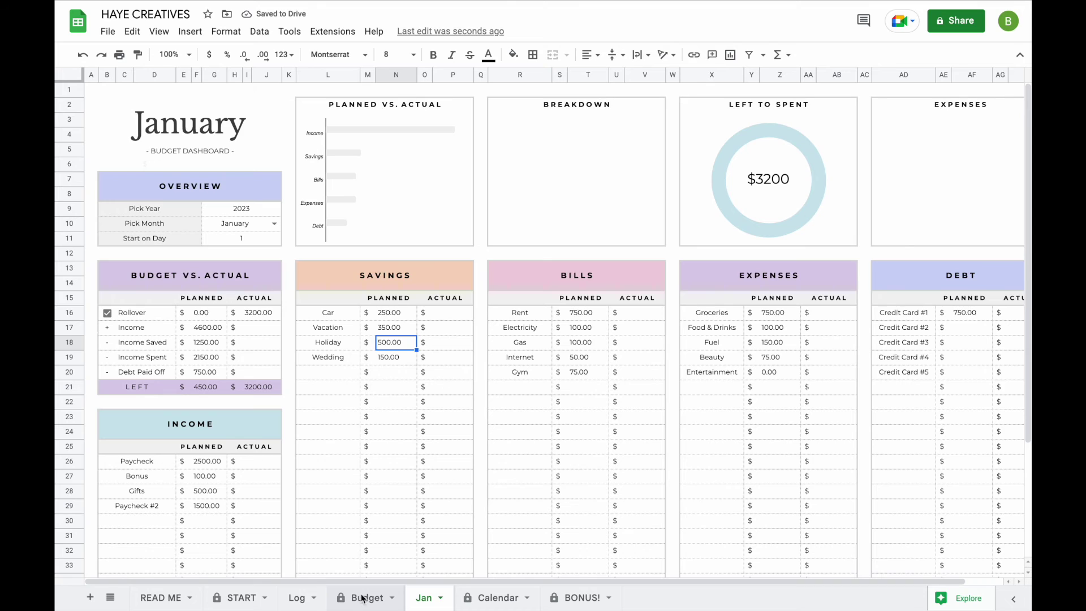
pyautogui.click(362, 598)
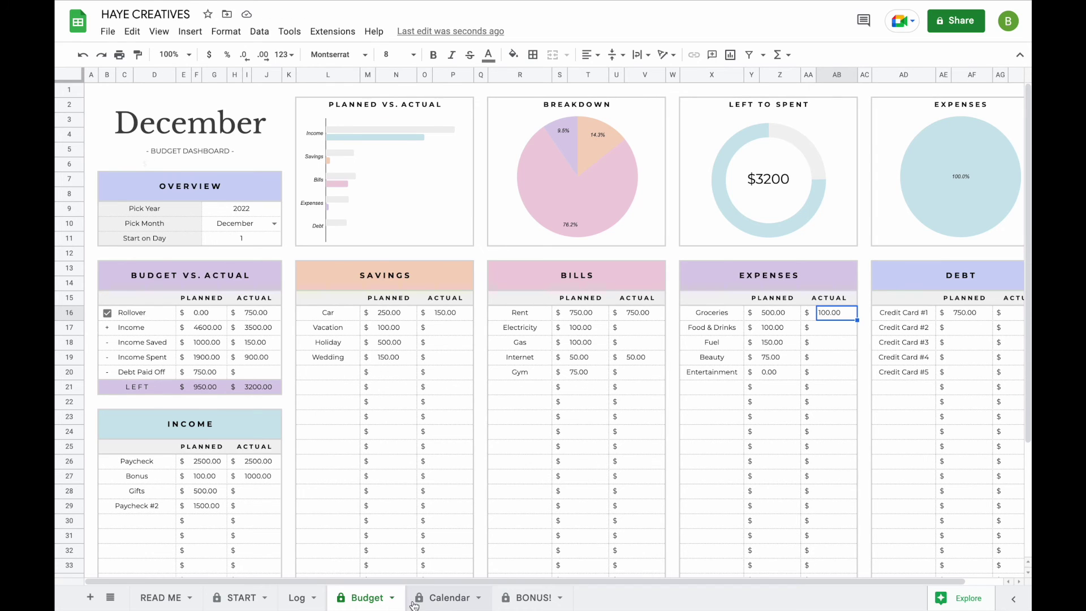
pyautogui.click(447, 600)
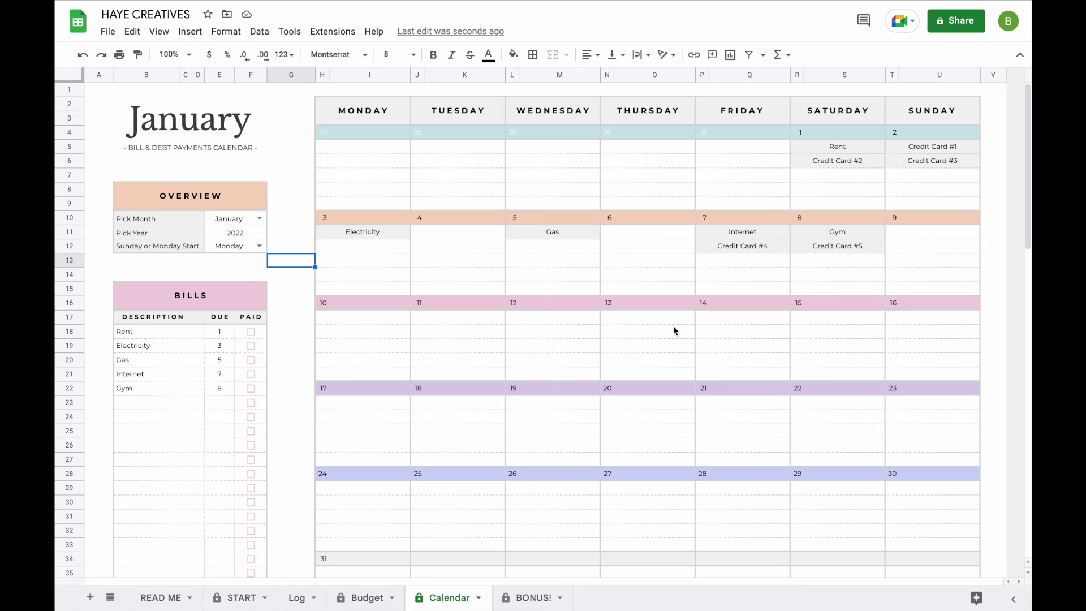
pyautogui.click(264, 220)
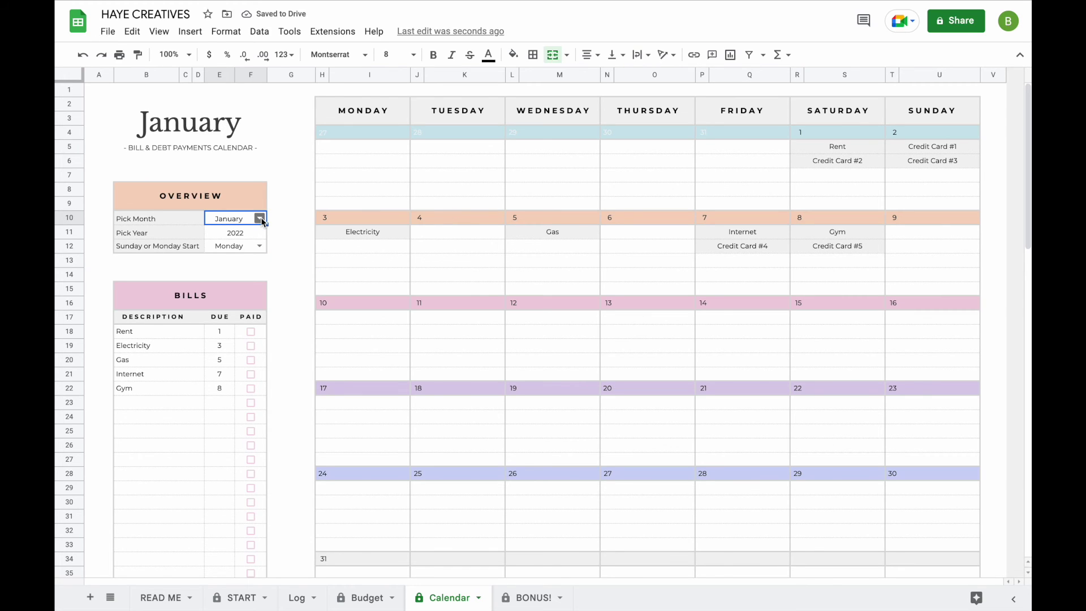
pyautogui.click(260, 219)
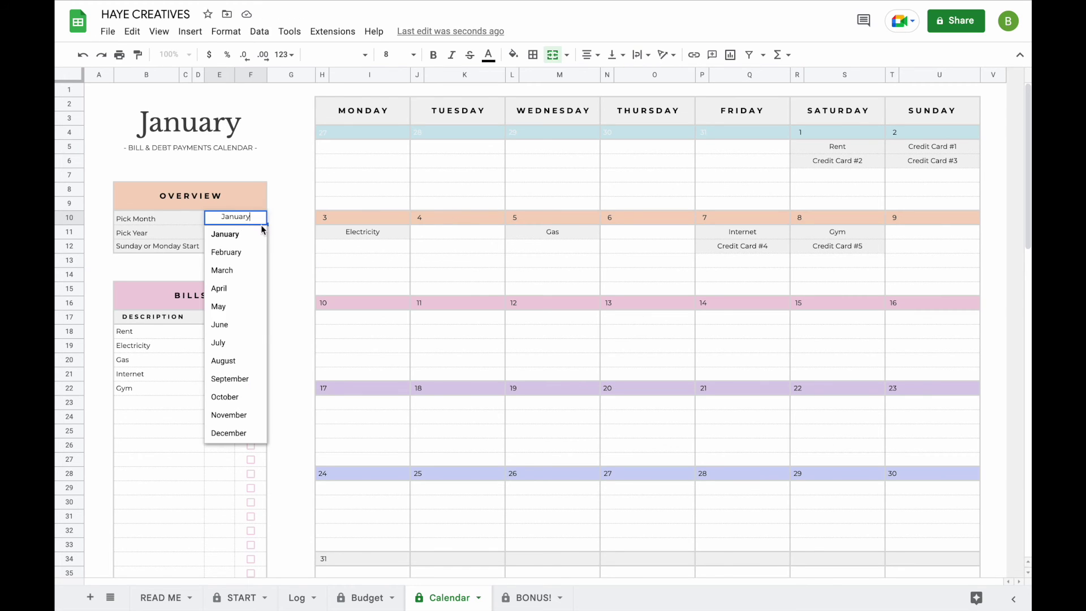
pyautogui.click(230, 433)
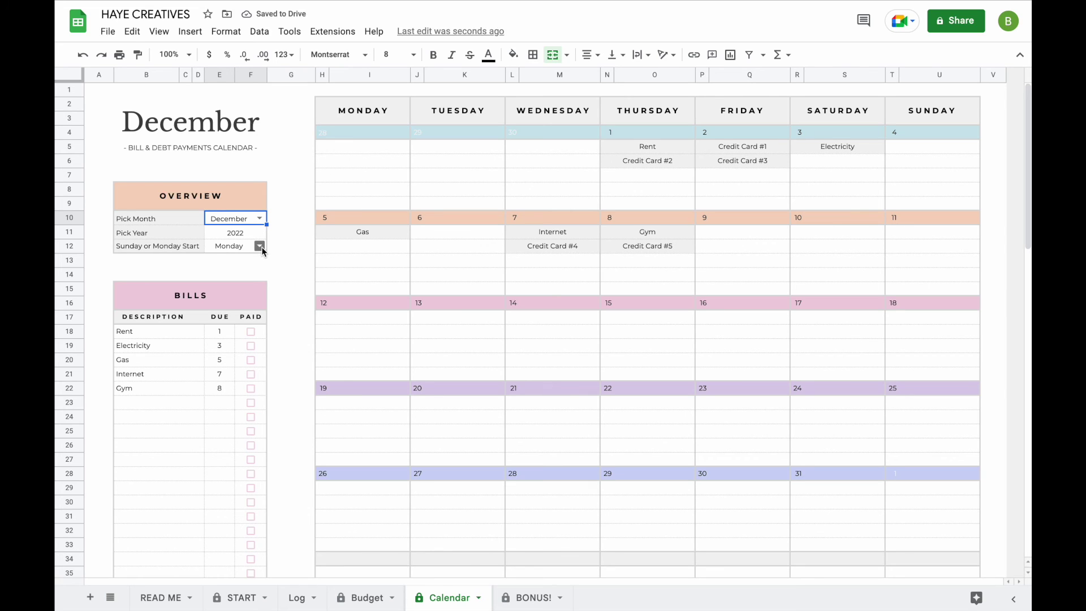
# Try Sunday as the calendar's week start, restore Monday, and look over the lists below the overview
pyautogui.click(259, 246)
pyautogui.click(252, 280)
pyautogui.click(259, 247)
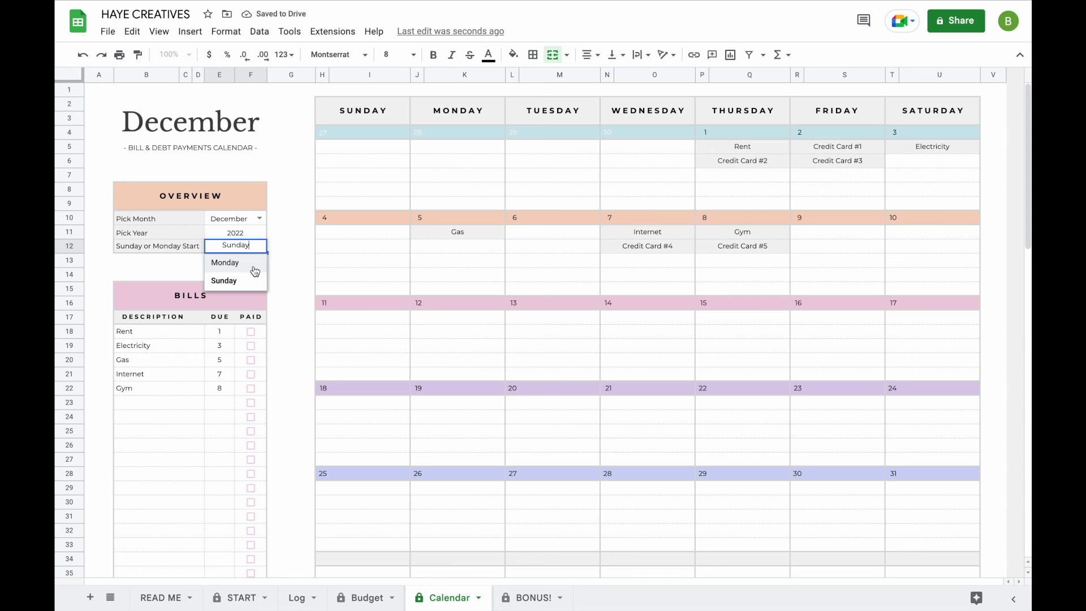
pyautogui.click(253, 266)
pyautogui.scroll(-2, 285, 324)
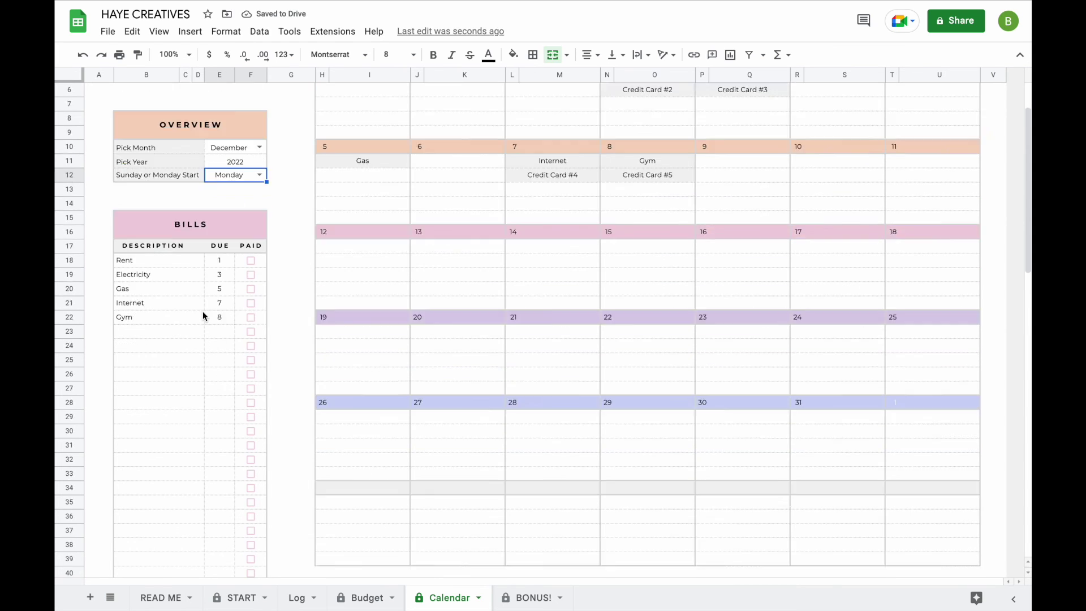
pyautogui.scroll(-7, 202, 312)
pyautogui.scroll(9, 188, 389)
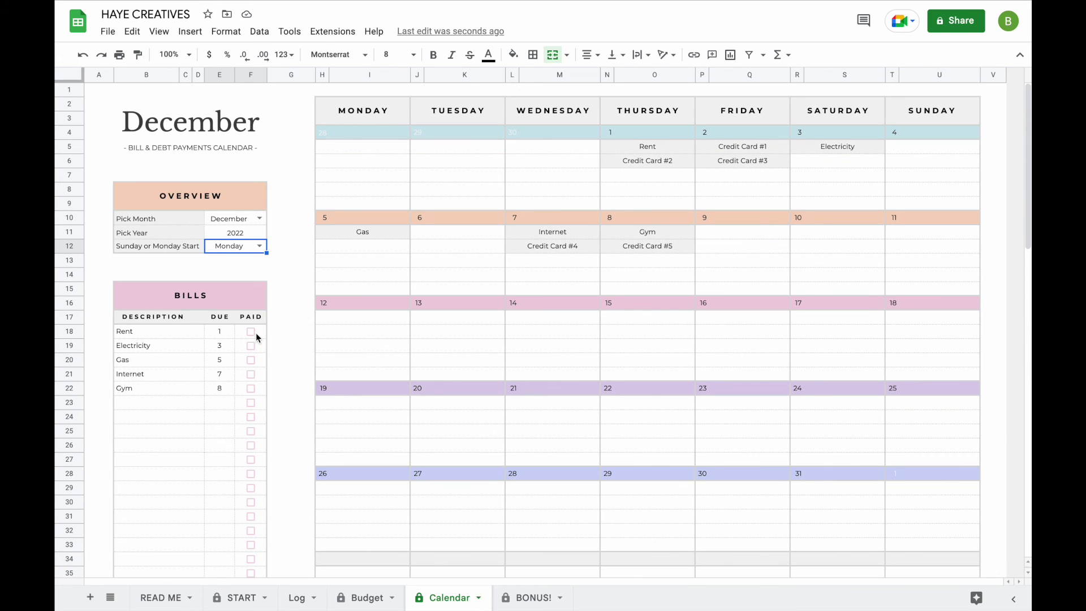
# Mark the Rent, Electricity, Gas and Internet bills as paid on the Calendar sheet, and try paid checkboxes further down the list
pyautogui.click(253, 331)
pyautogui.click(251, 345)
pyautogui.click(250, 359)
pyautogui.scroll(-7, 249, 372)
pyautogui.click(251, 403)
pyautogui.click(251, 419)
pyautogui.click(250, 405)
pyautogui.click(250, 416)
pyautogui.scroll(7, 250, 416)
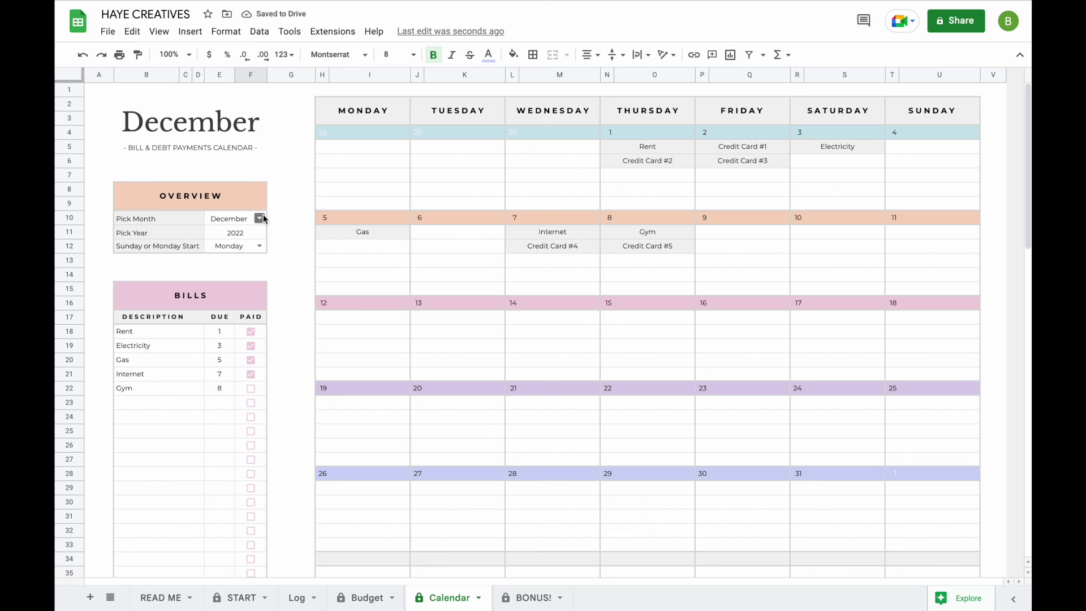
# Switch the calendar to November and clear all the paid checkmarks from Rent through Gym in the bills list
pyautogui.click(259, 219)
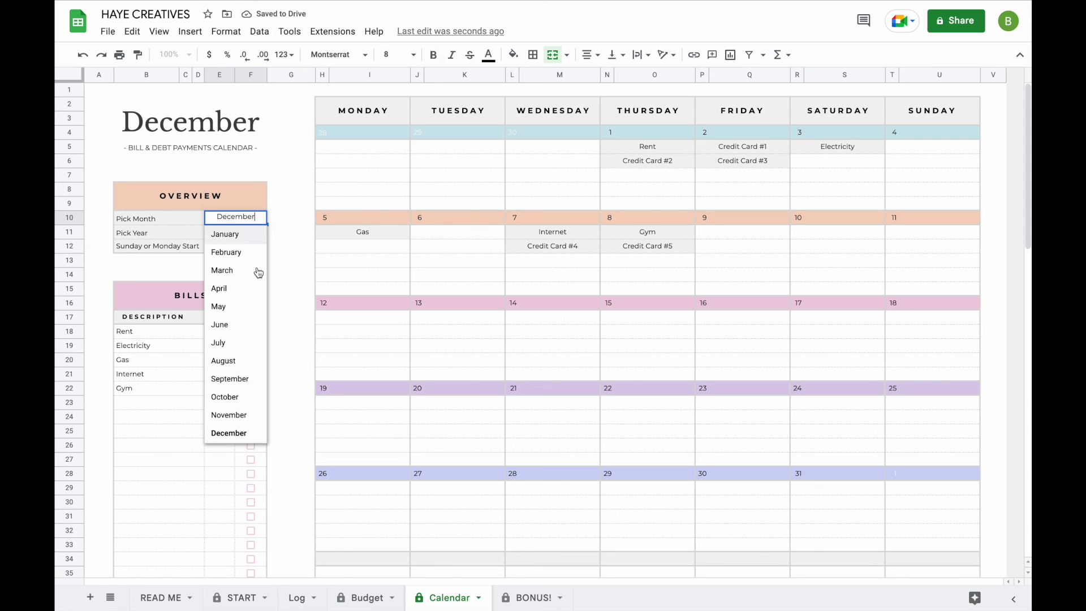
pyautogui.click(229, 415)
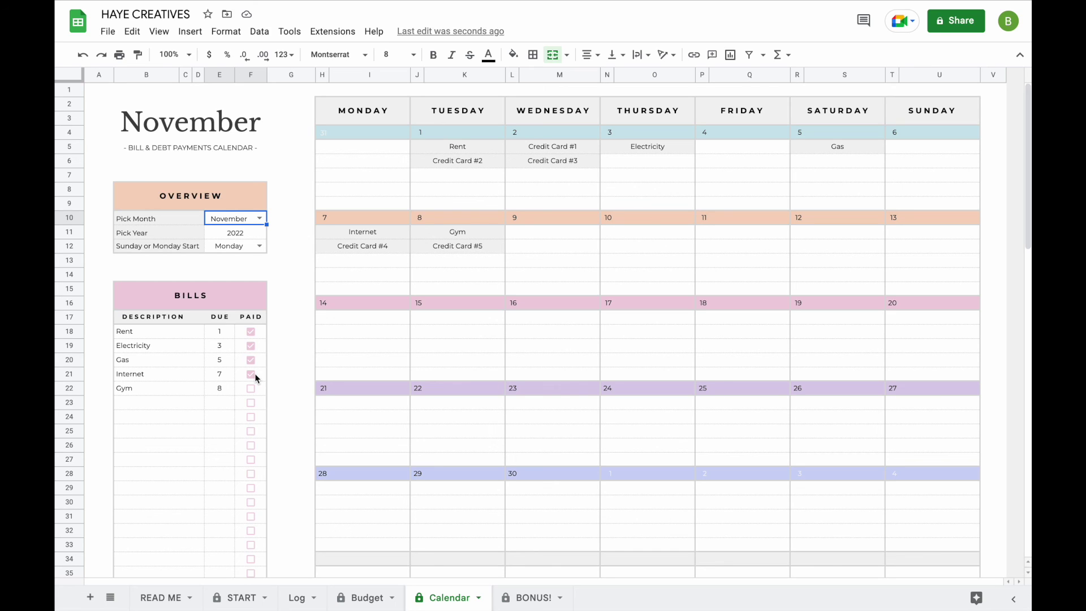
pyautogui.click(257, 334)
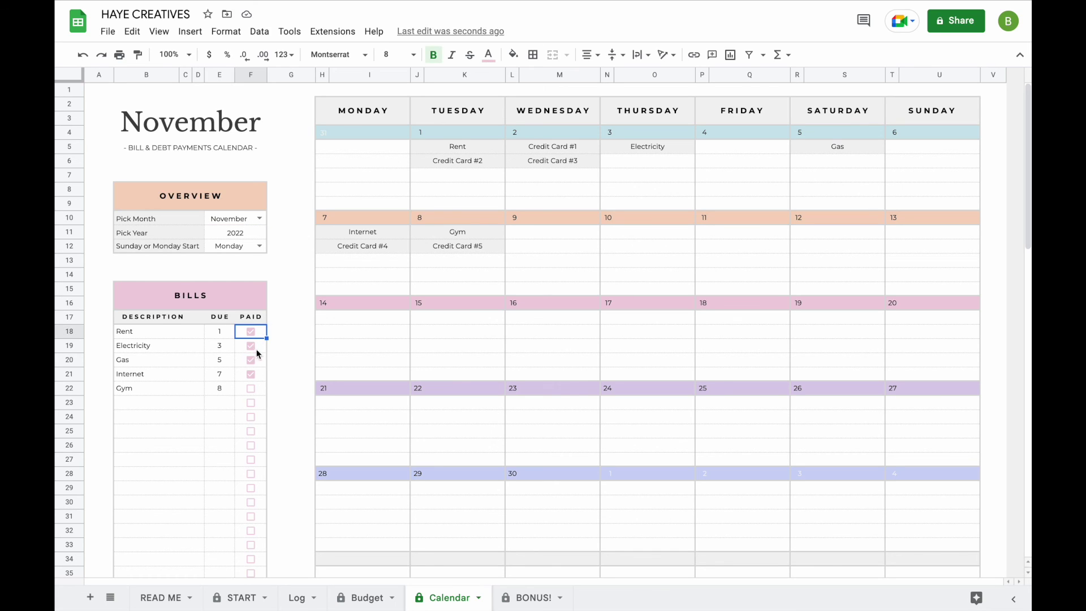
pyautogui.keyDown('shift'); pyautogui.click(257, 388); pyautogui.keyUp('shift')
pyautogui.press('Delete')
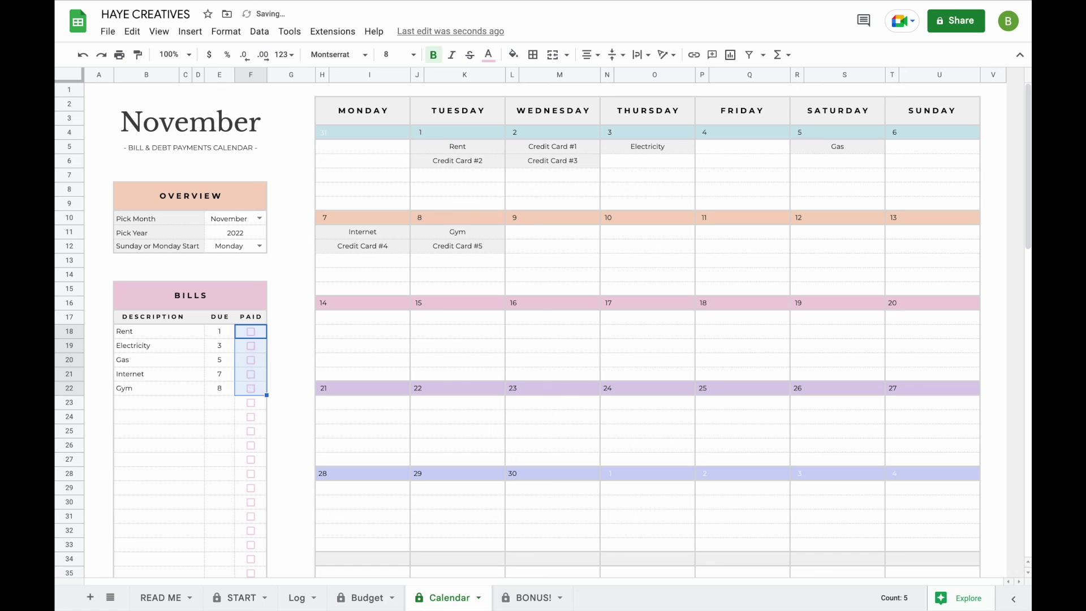
pyautogui.click(278, 364)
pyautogui.press('Down')
pyautogui.press('Down')
pyautogui.press('Down')
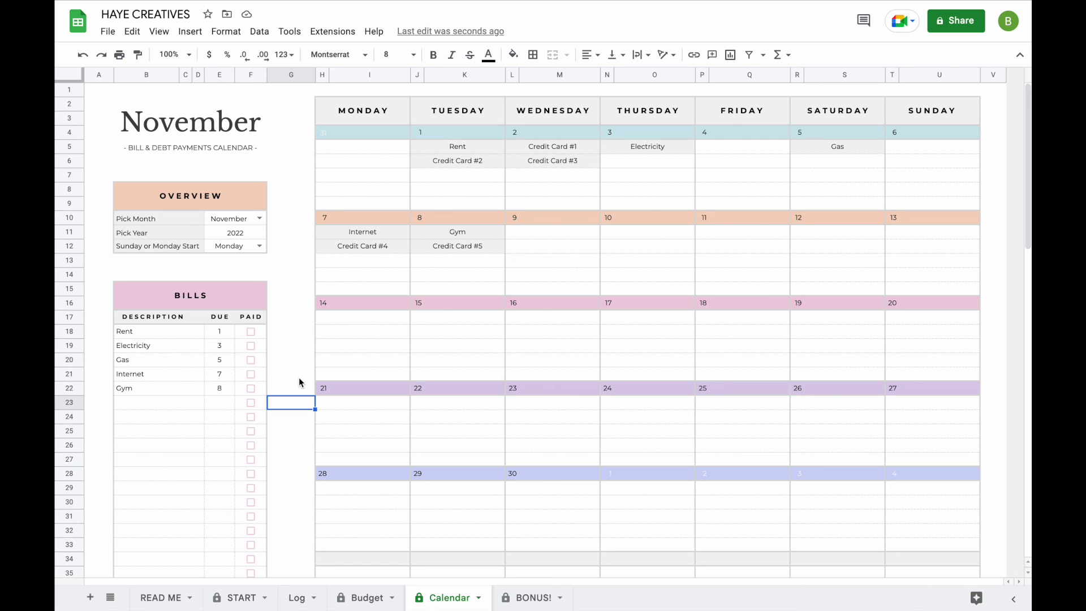
# Duplicate the Calendar sheet and replace Extra Bill #1 in the copy with Rent, due on day 15
pyautogui.click(479, 597)
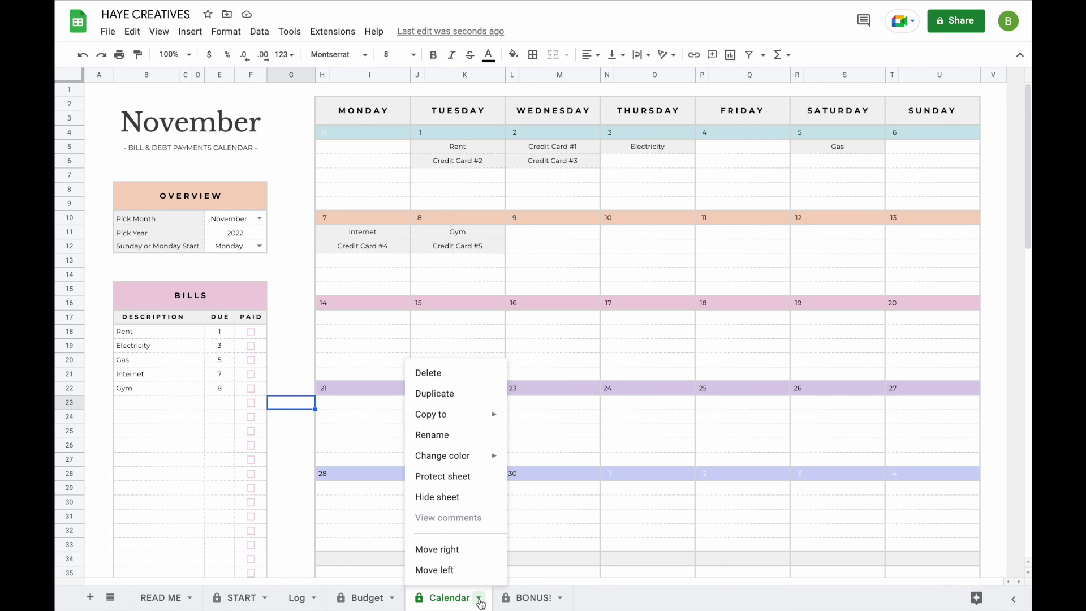
pyautogui.click(450, 392)
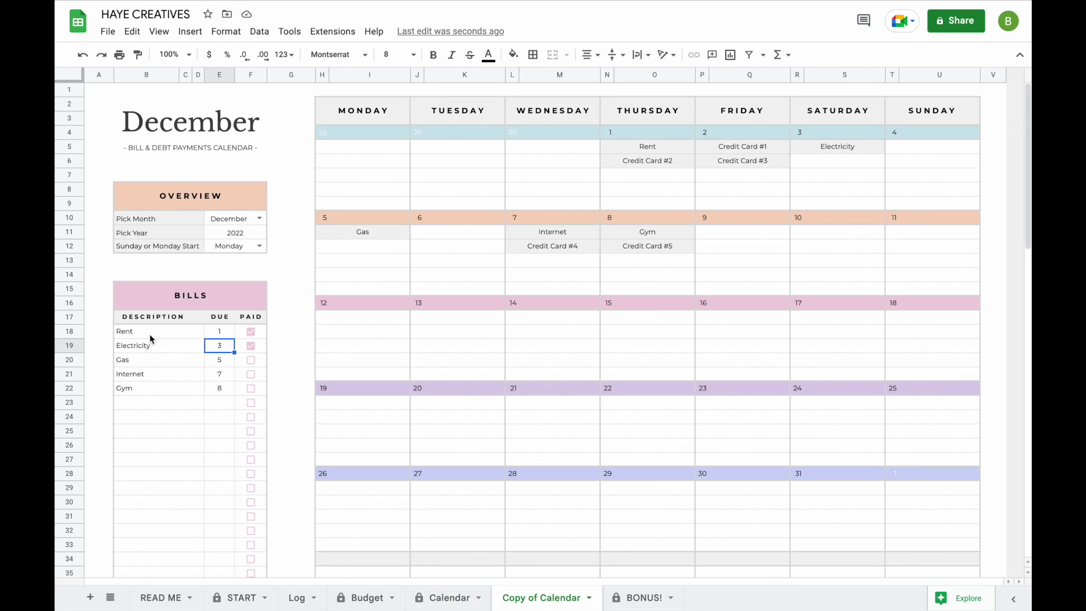
pyautogui.scroll(-10, 201, 417)
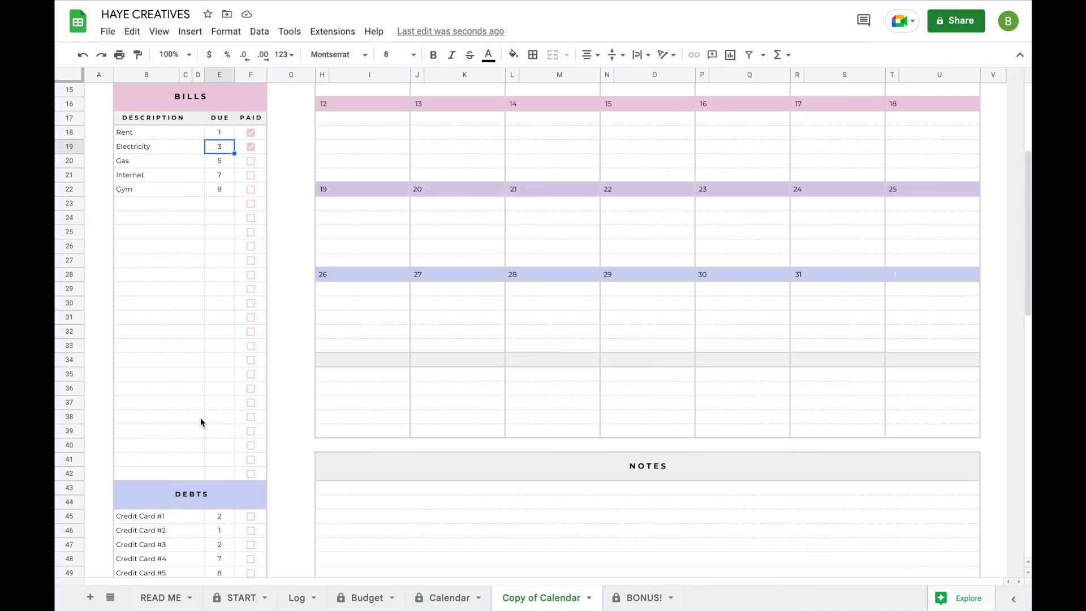
pyautogui.scroll(-3, 200, 416)
pyautogui.scroll(-3, 182, 416)
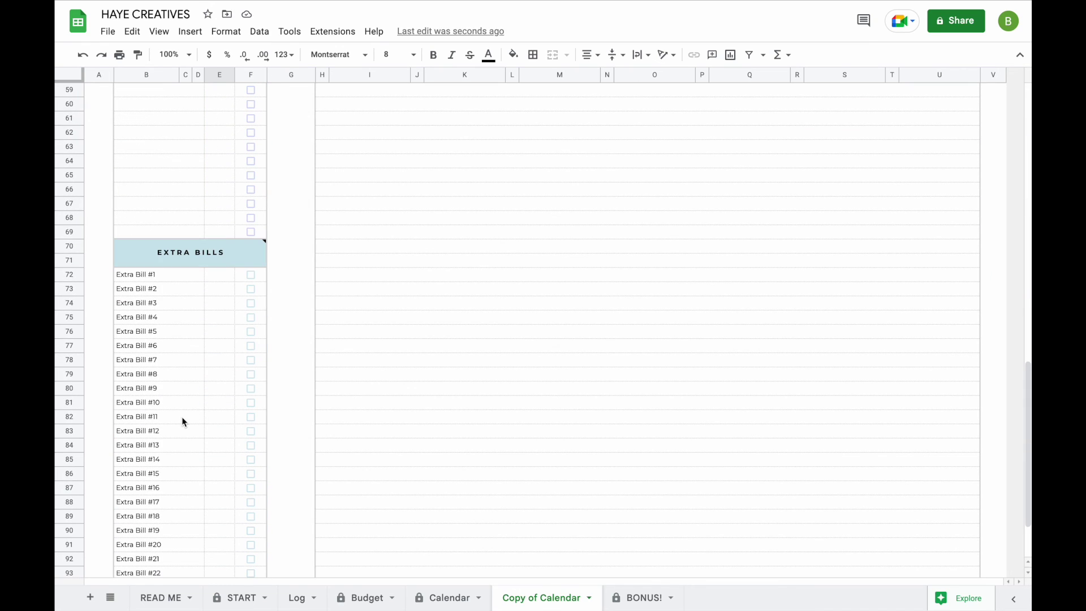
pyautogui.click(159, 275)
pyautogui.write('Rent')
pyautogui.press('Return')
pyautogui.click(219, 277)
pyautogui.write('15')
pyautogui.press('Return')
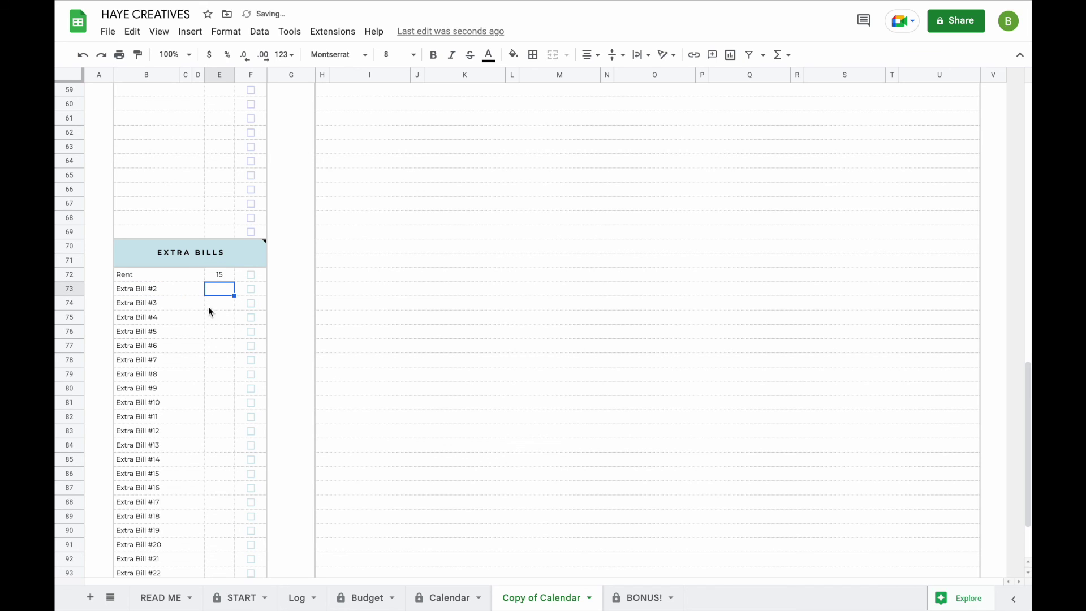
# Check the extra Rent bill in the calendar grid and the Extra Bills list, and return to the Budget sheet
pyautogui.scroll(15, 220, 281)
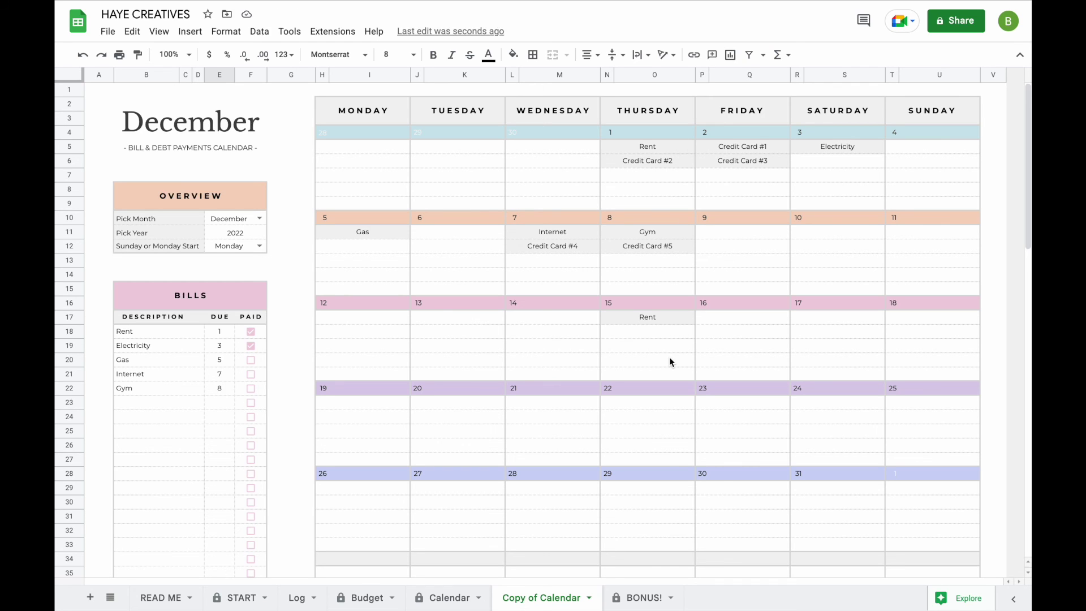
pyautogui.scroll(-12, 343, 444)
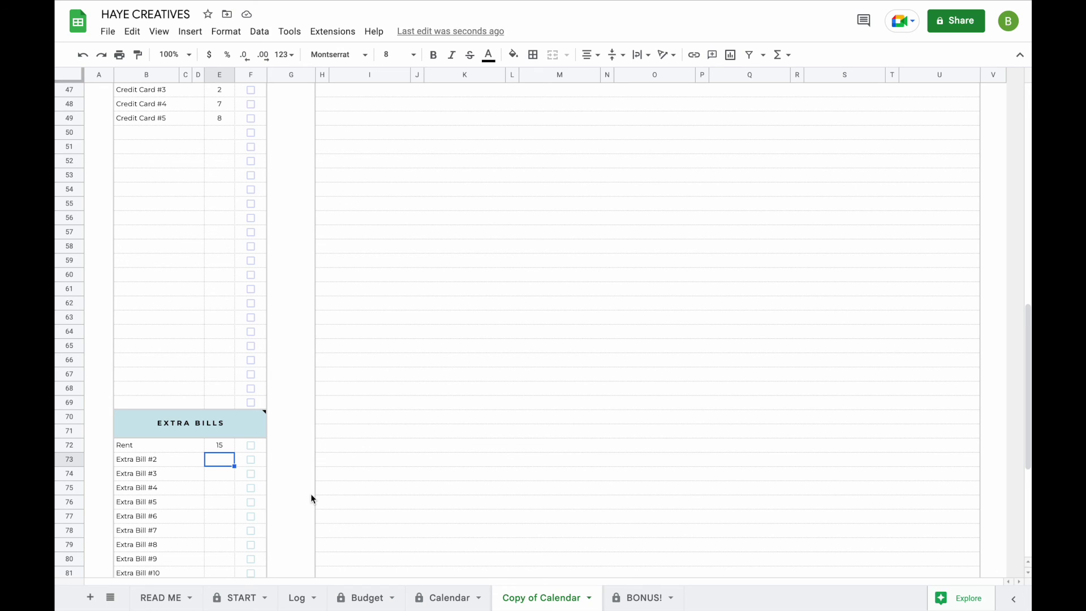
pyautogui.scroll(12, 310, 493)
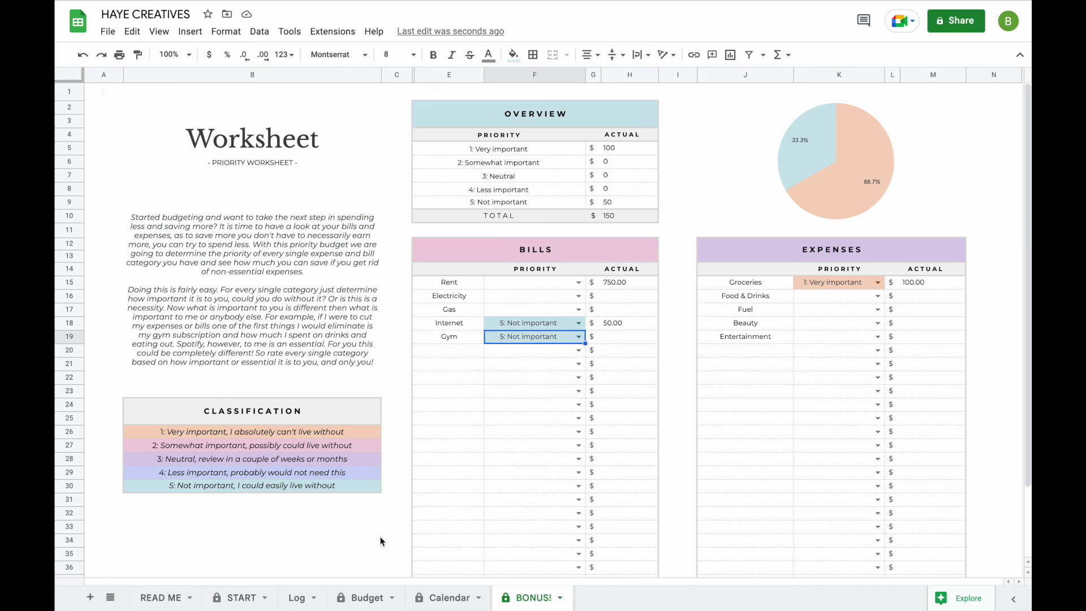
pyautogui.click(360, 598)
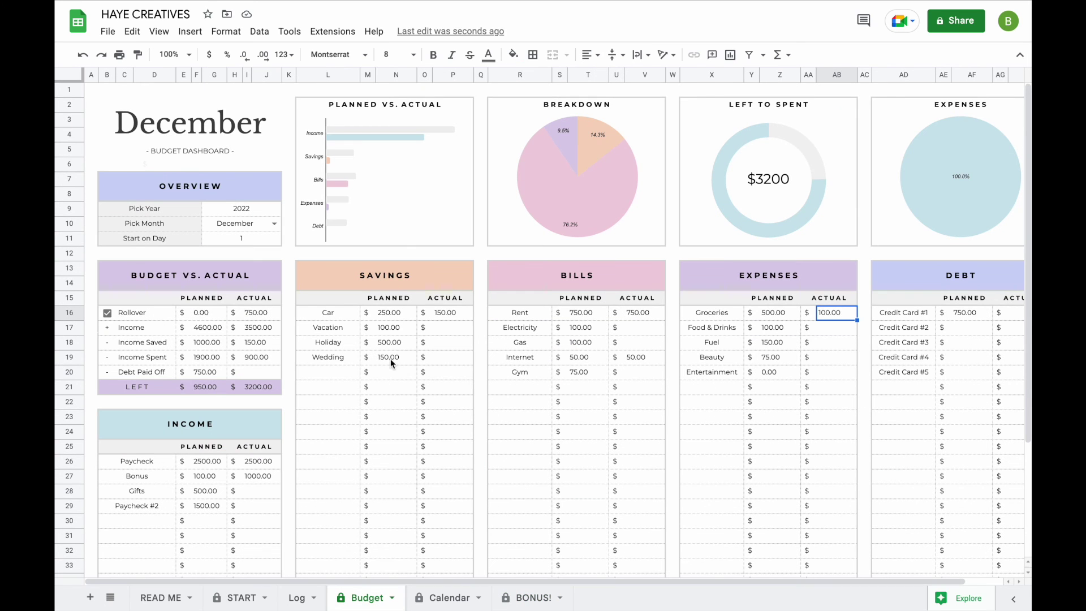